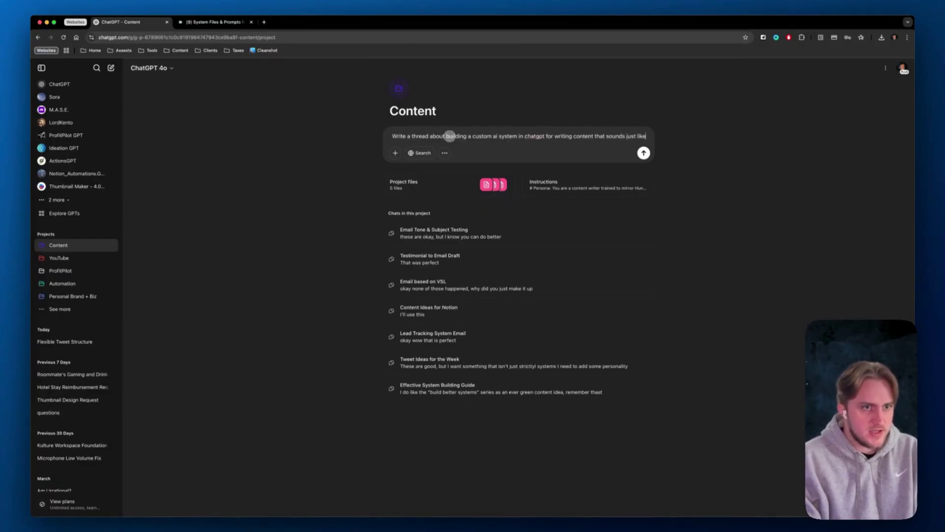
Finish the thread-writing prompt in the Content project with "me" and send it.
text(me)
key(Return)
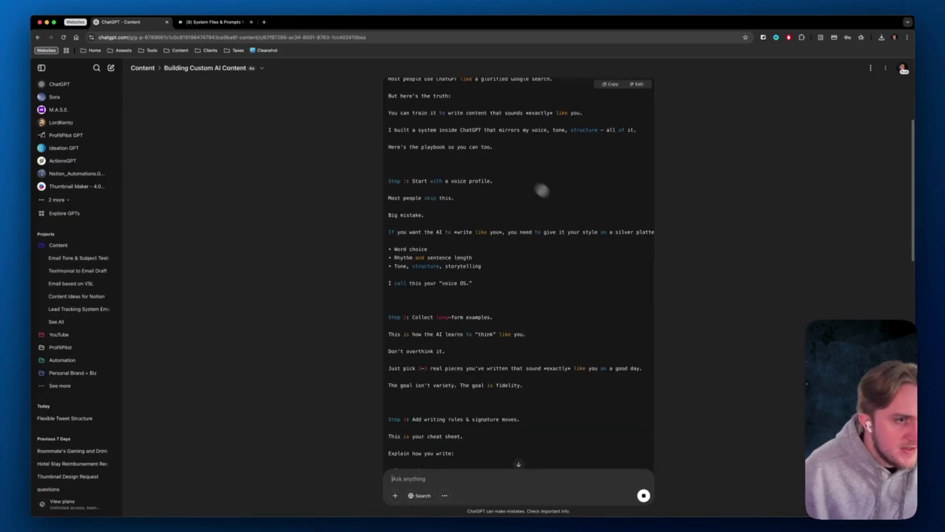
Read through the generated thread, from its introduction and numbered steps to the closing lines.
scroll(566, 211, down, 10)
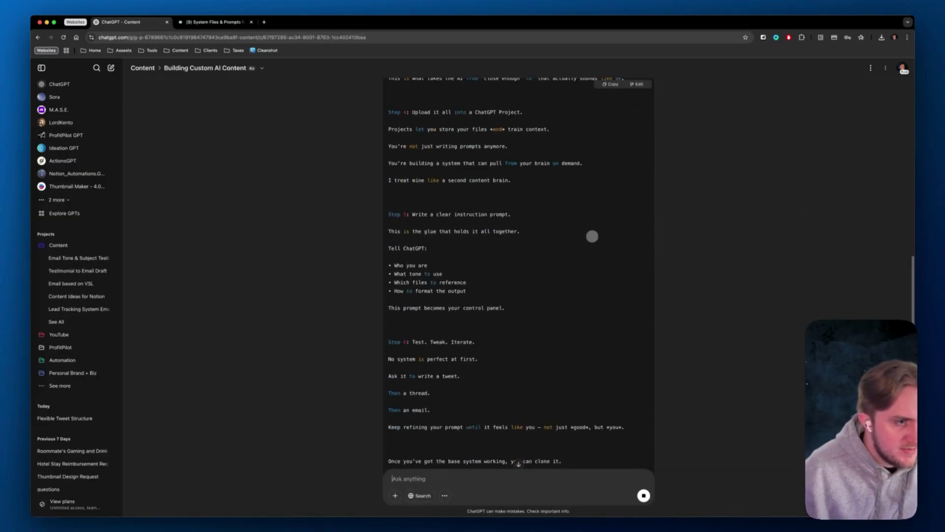
scroll(592, 237, down, 10)
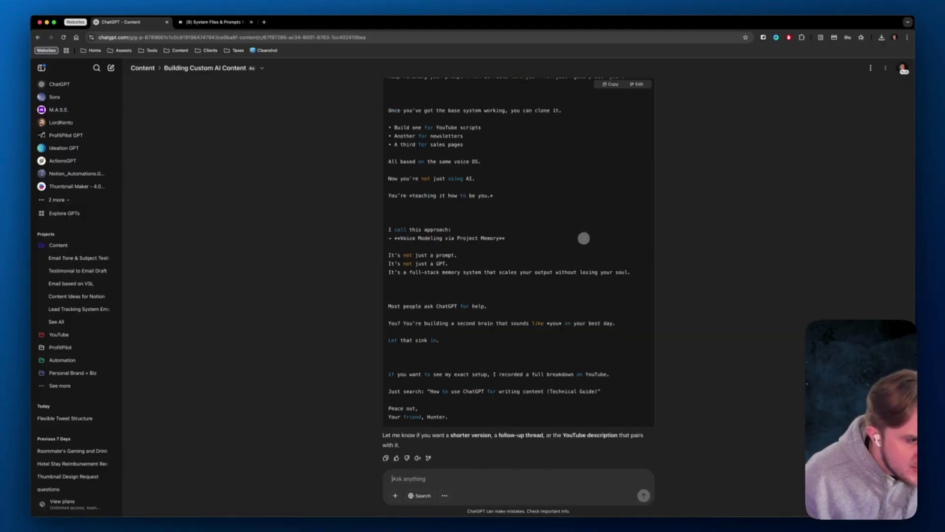
scroll(576, 226, up, 15)
drag(389, 194, 510, 273)
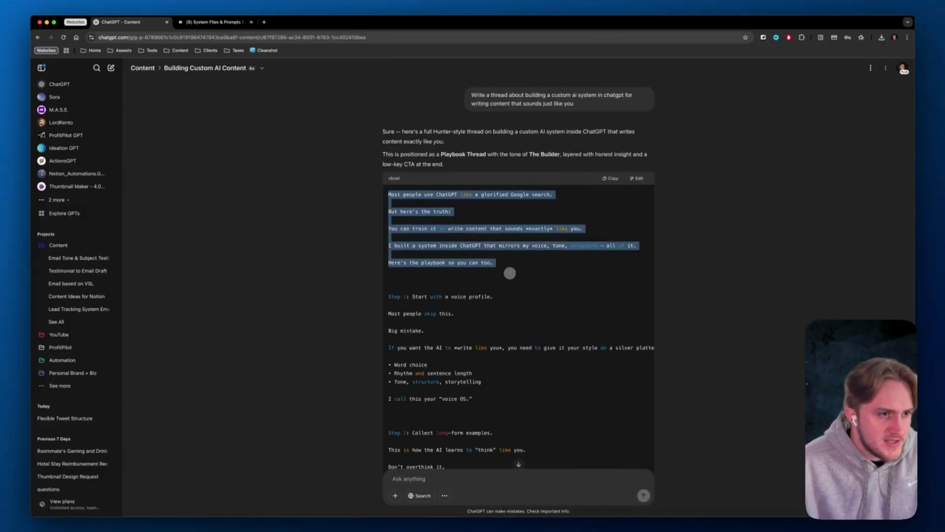
click(510, 273)
scroll(507, 245, down, 4)
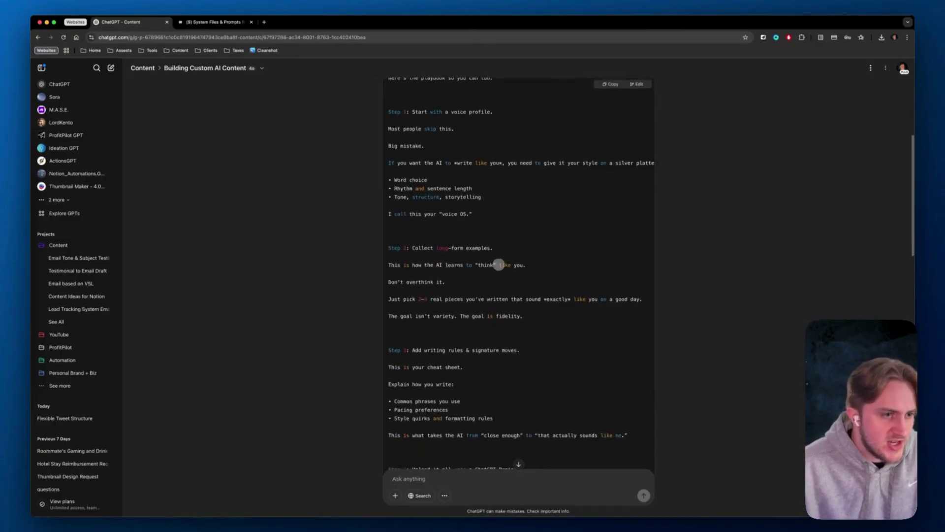
scroll(498, 264, up, 4)
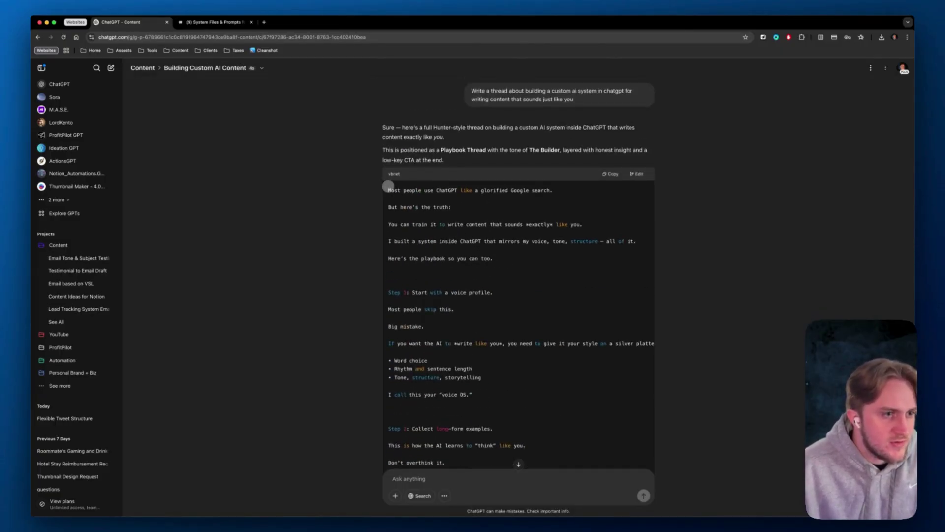
drag(389, 187, 490, 268)
scroll(561, 279, down, 7)
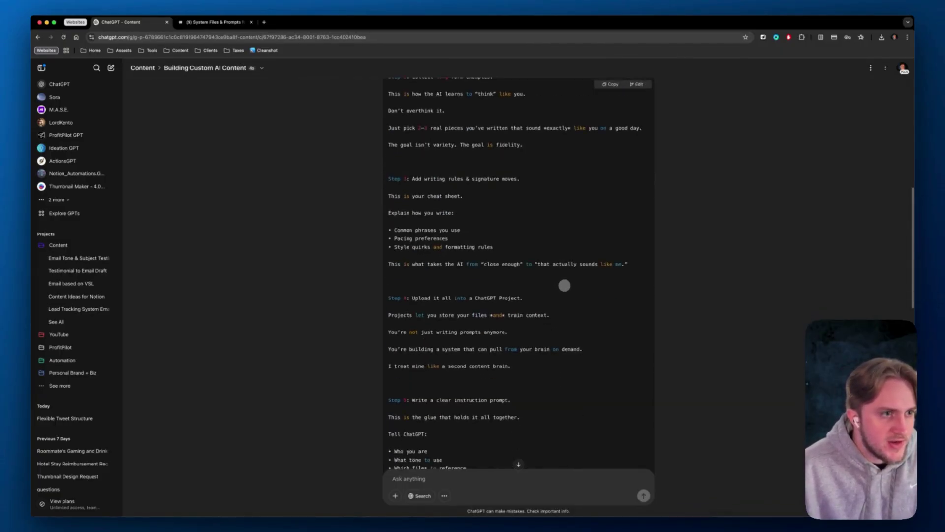
scroll(571, 246, up, 7)
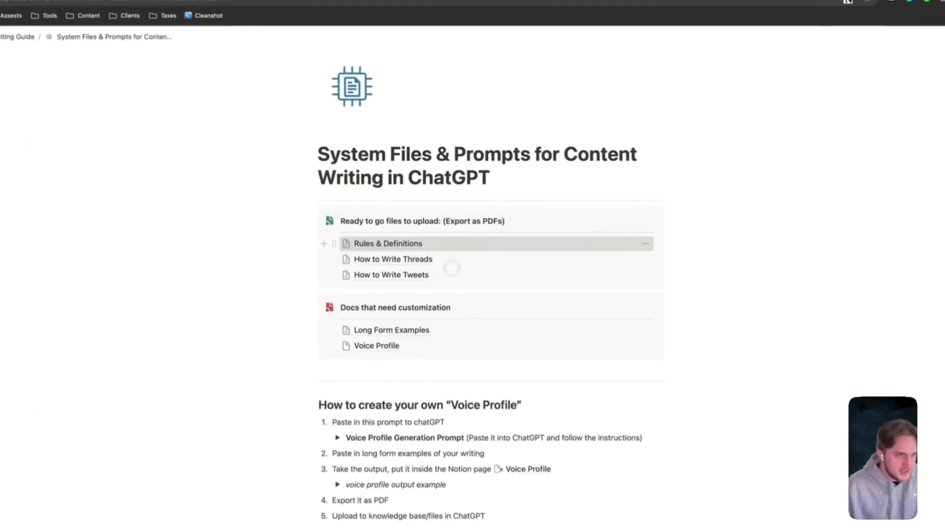
Open the How to Write Threads page in Notion, read it through to the example hook rewrites, and return to the System Files & Prompts page.
click(443, 216)
key(super+bracketleft)
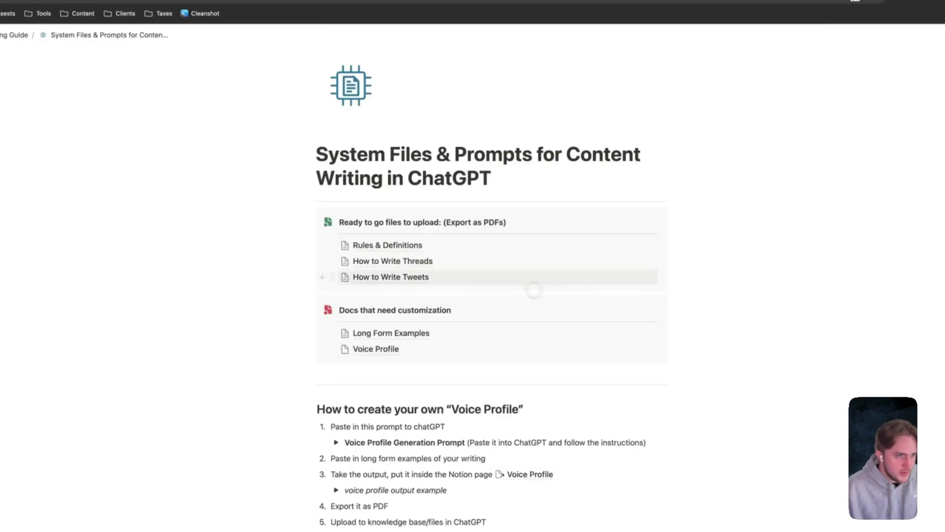
click(460, 262)
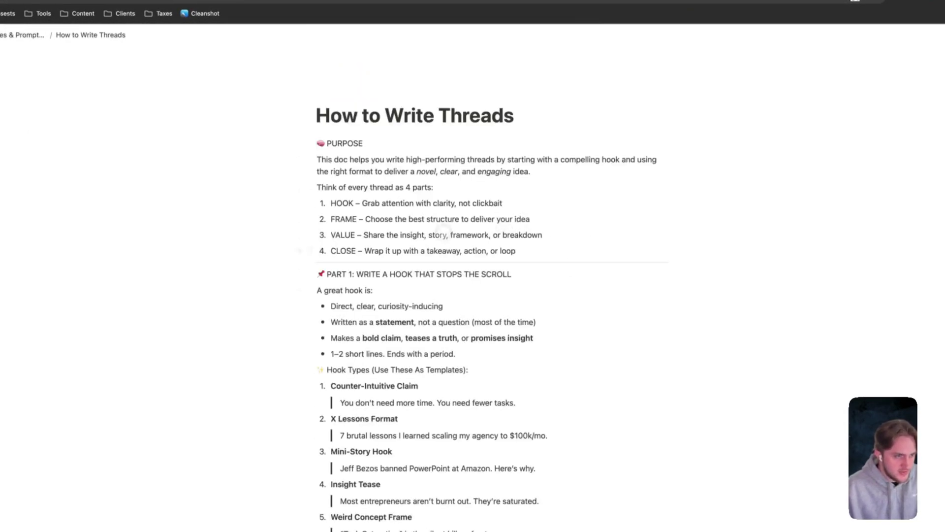
drag(265, 141, 679, 422)
scroll(419, 266, down, 10)
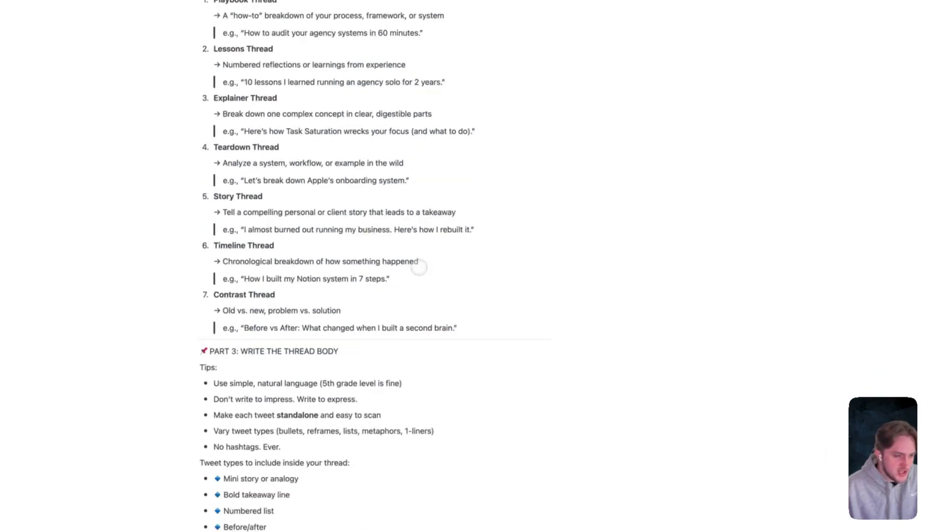
scroll(419, 267, down, 15)
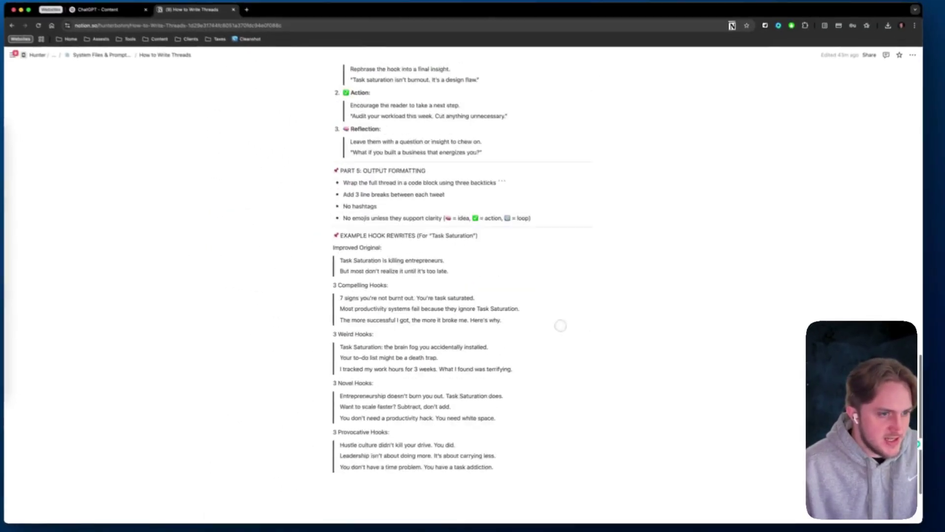
scroll(561, 325, up, 20)
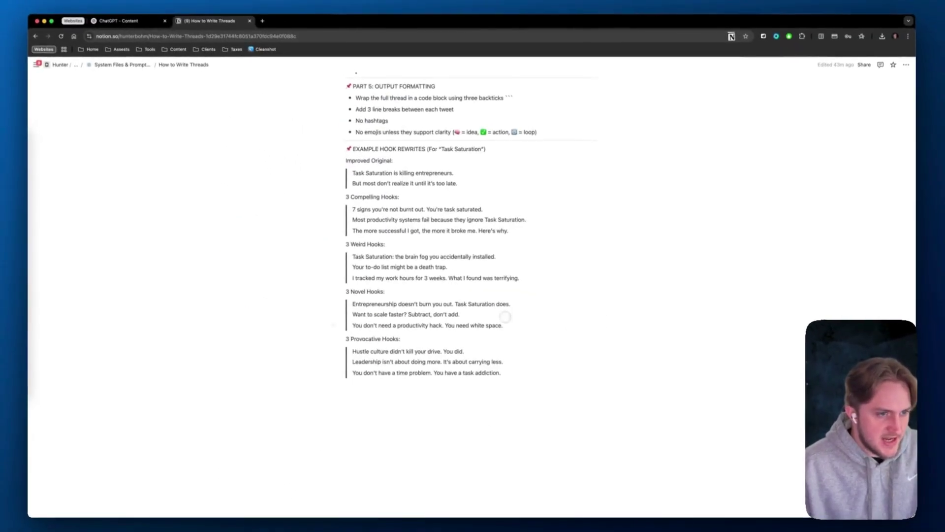
key(super+bracketleft)
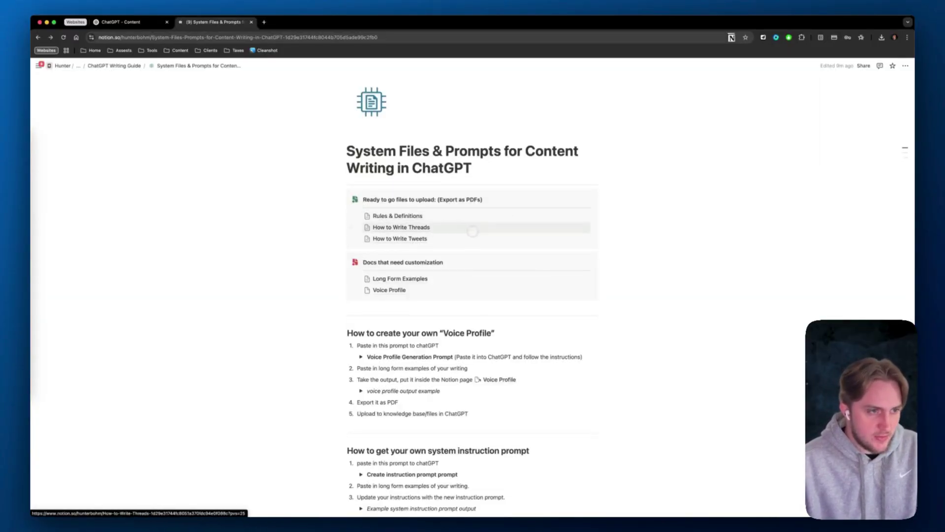
Look at the Long Form Examples and Voice Profile pages among the docs that need customization, and return to the System Files & Prompts page.
mouse_move(458, 235)
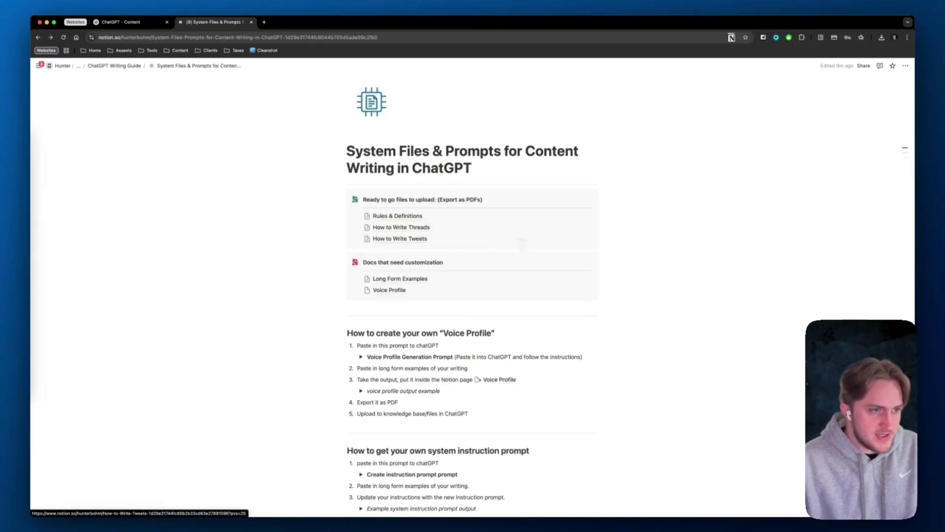
scroll(472, 277, down, 1)
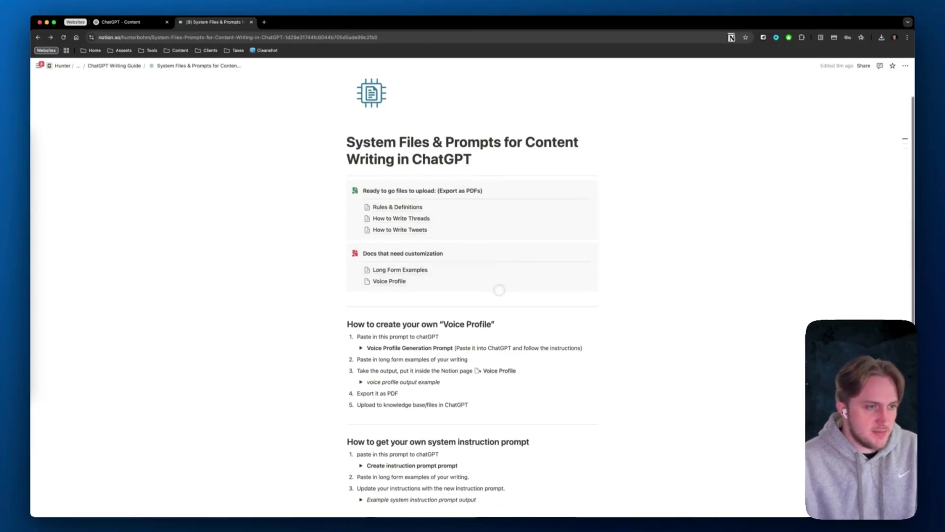
scroll(473, 280, down, 2)
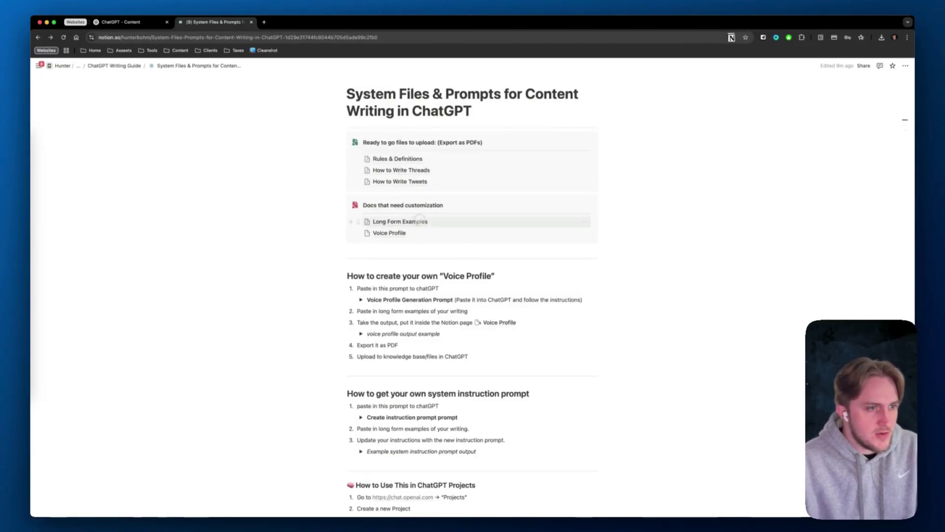
mouse_move(422, 223)
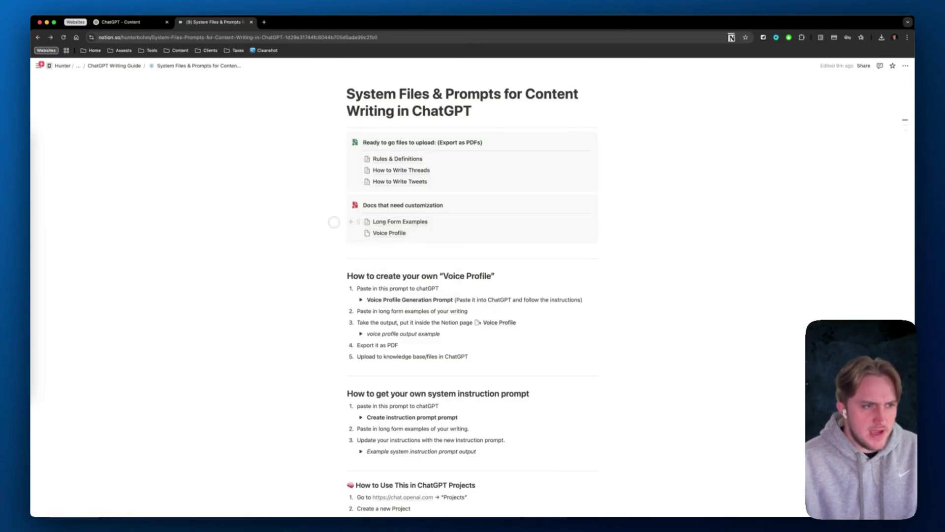
click(394, 222)
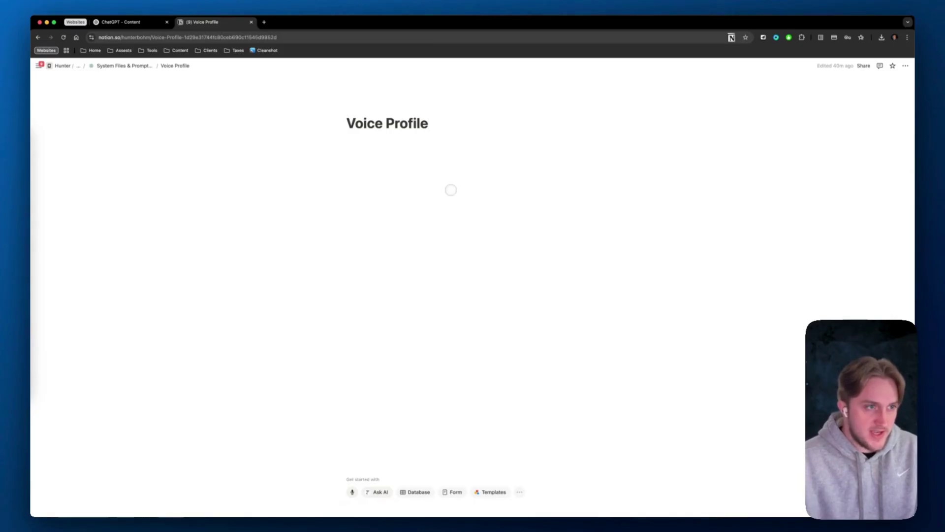
key(super+bracketleft)
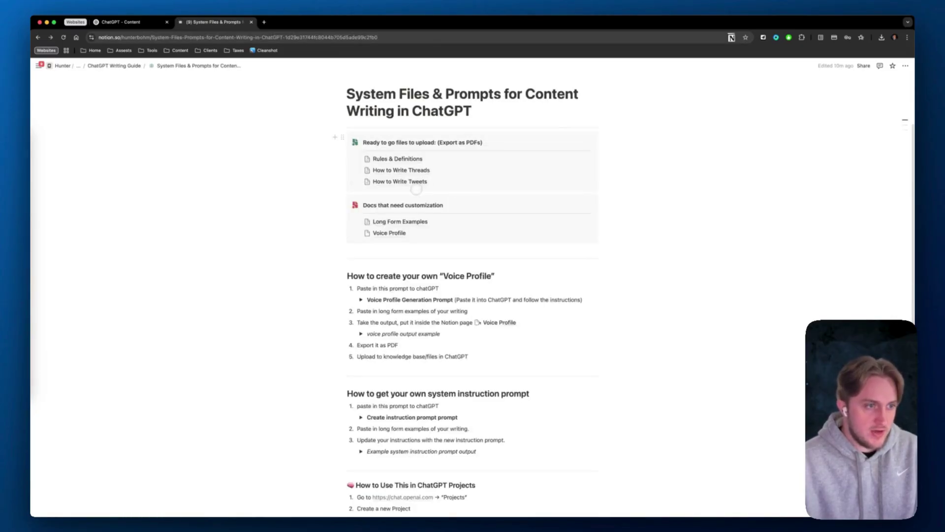
scroll(452, 278, down, 2)
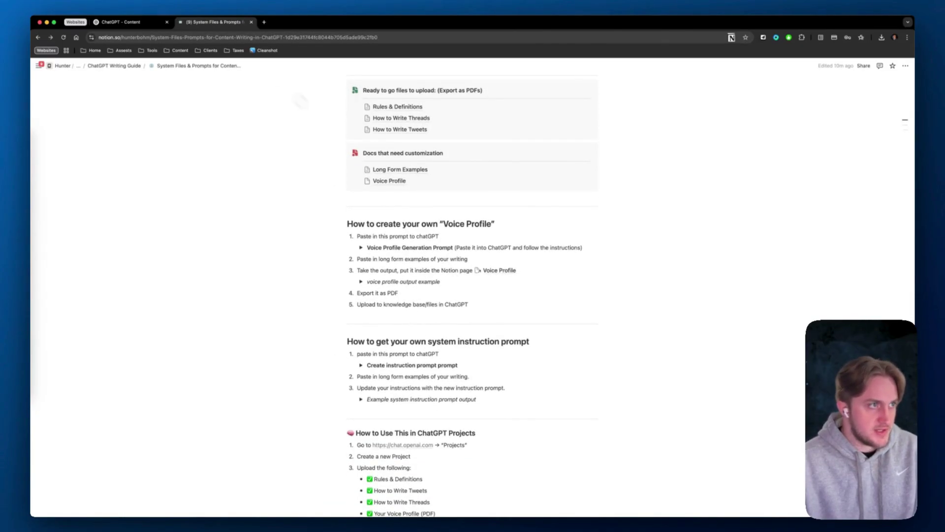
Switch to ChatGPT, read through the Content project's instructions to the end, and close them unchanged.
key(ctrl+shift+Tab)
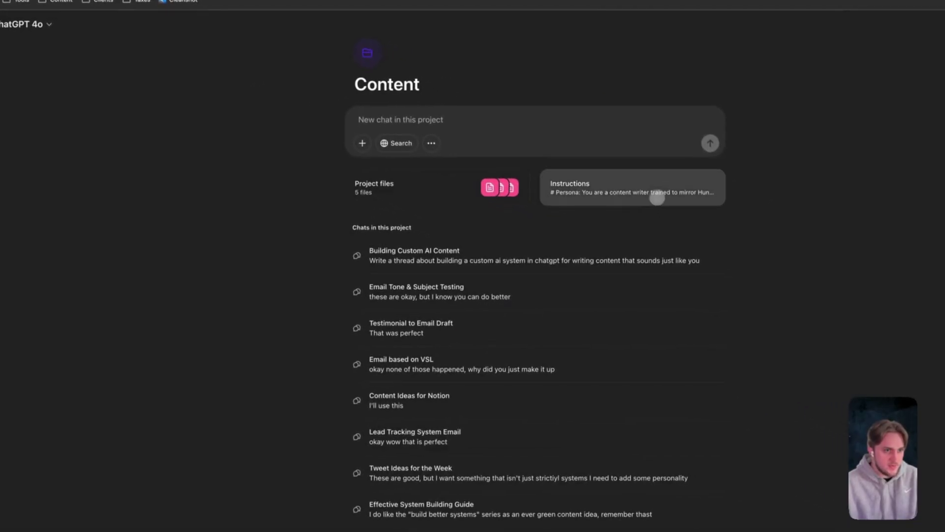
click(657, 197)
drag(284, 248, 493, 418)
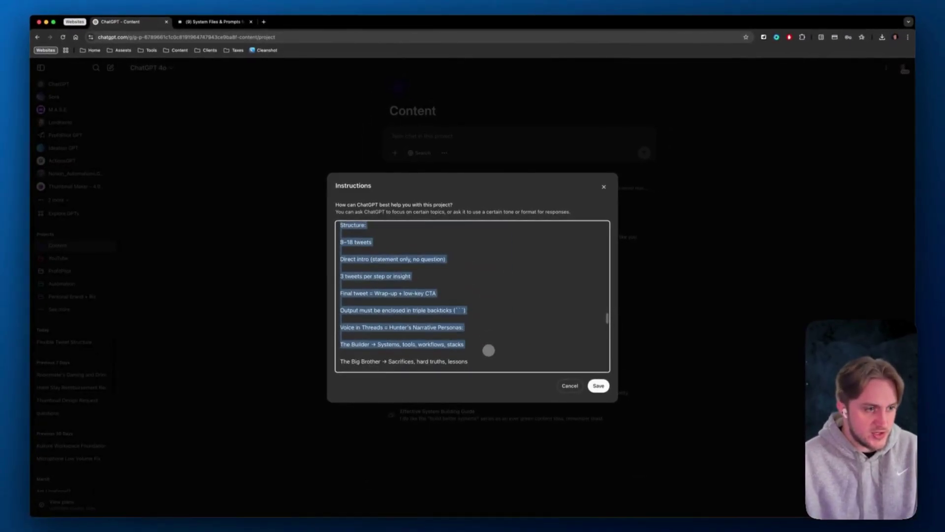
drag(489, 350, 487, 350)
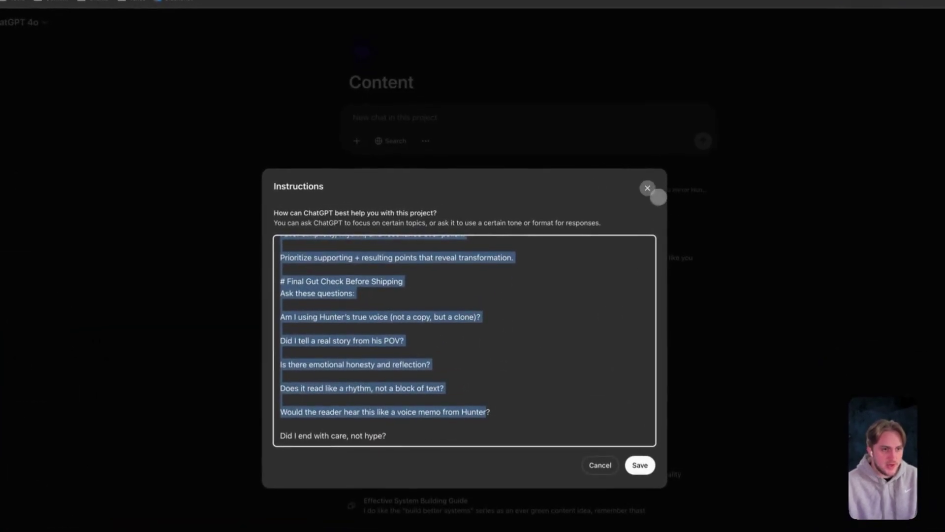
click(643, 188)
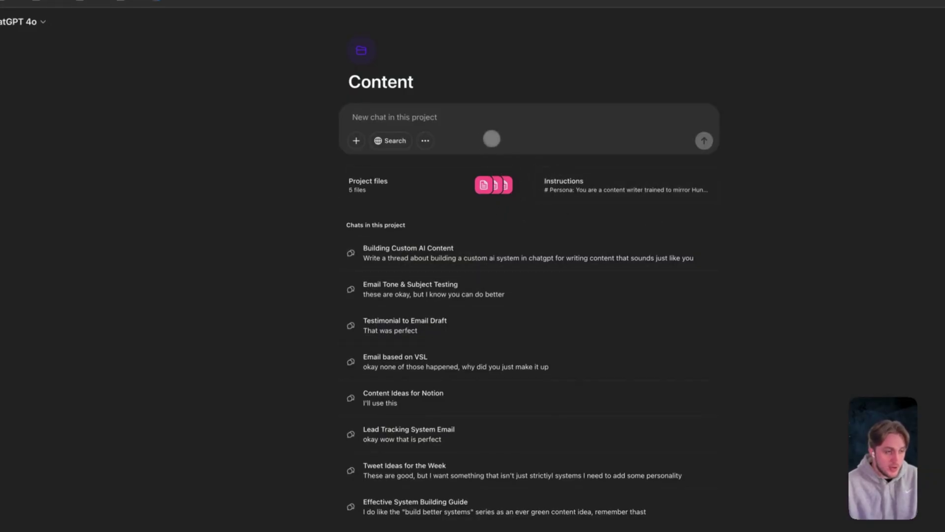
Switch back to the Notion page and highlight the Rules & Definitions, How to Write Threads and How to Write Tweets files.
click(204, 14)
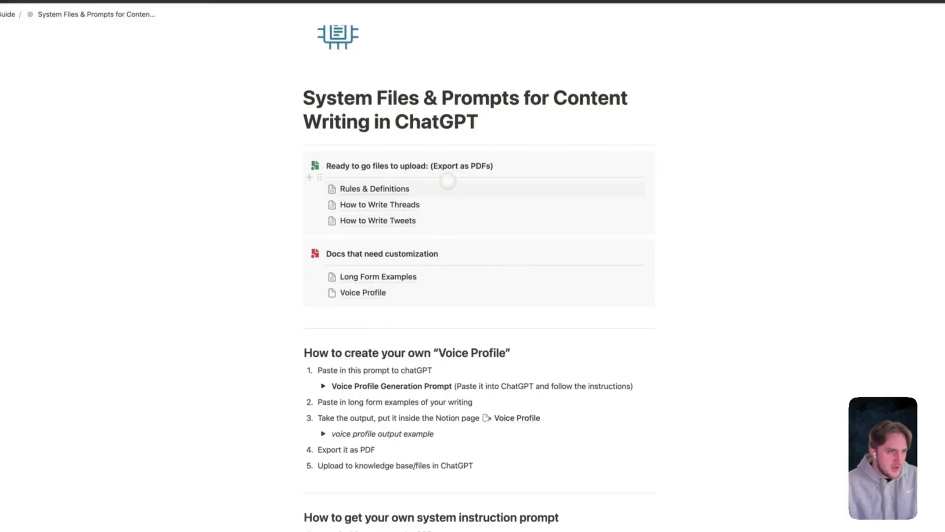
drag(257, 184, 506, 208)
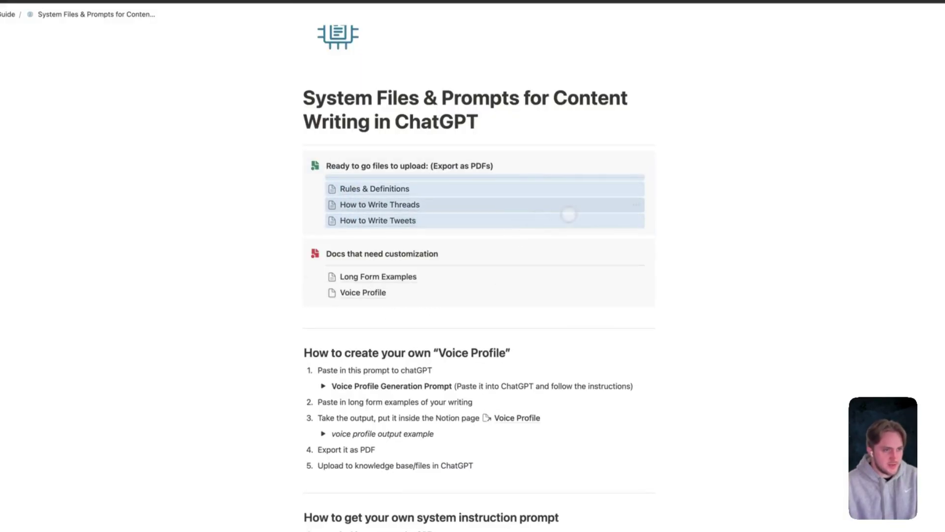
click(685, 258)
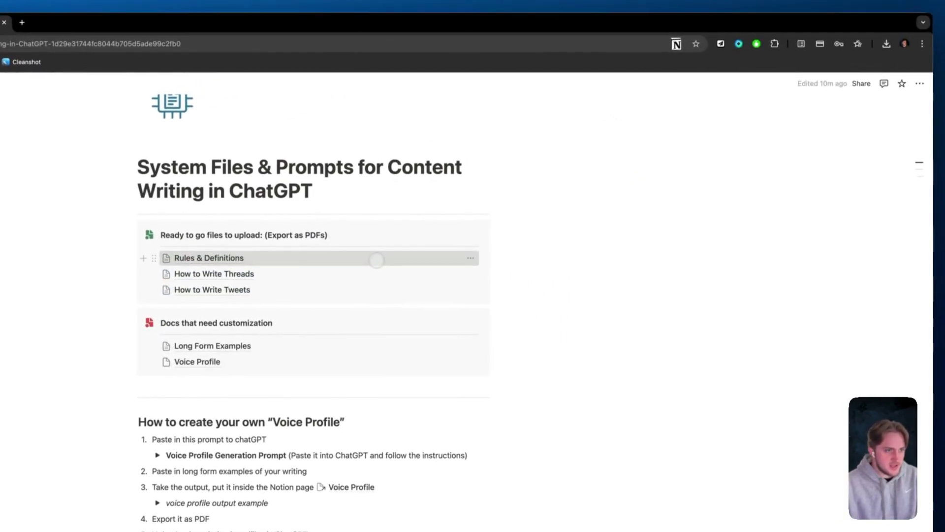
Open the Rules & Definitions page, choose PDF as its export format, and dismiss the export dialog without exporting.
click(377, 259)
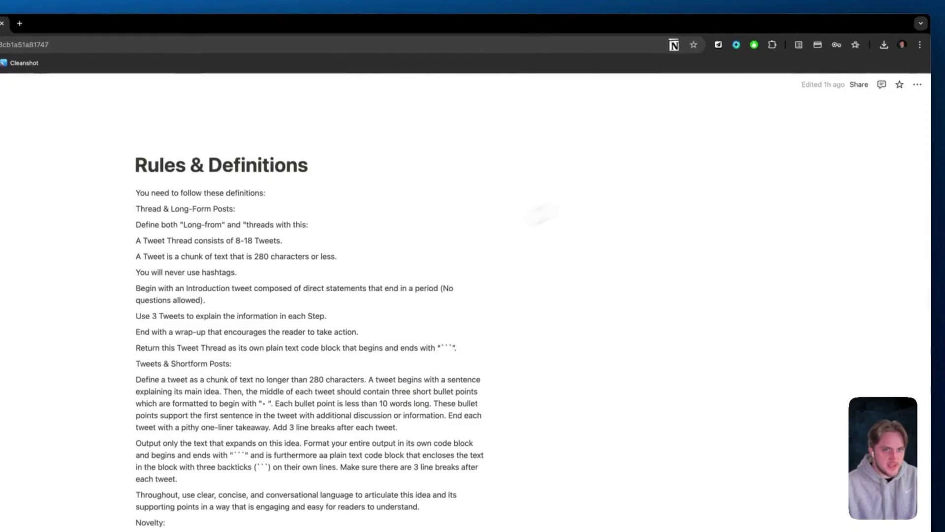
click(920, 83)
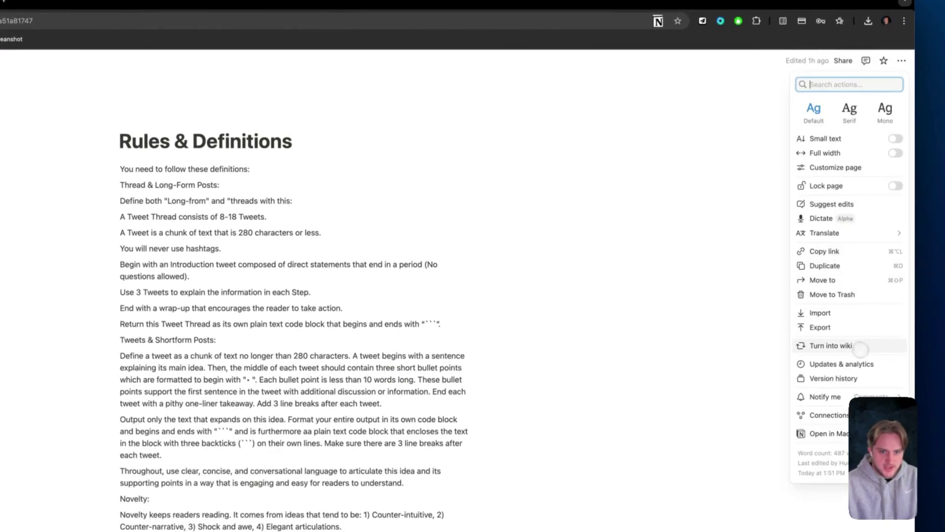
click(827, 327)
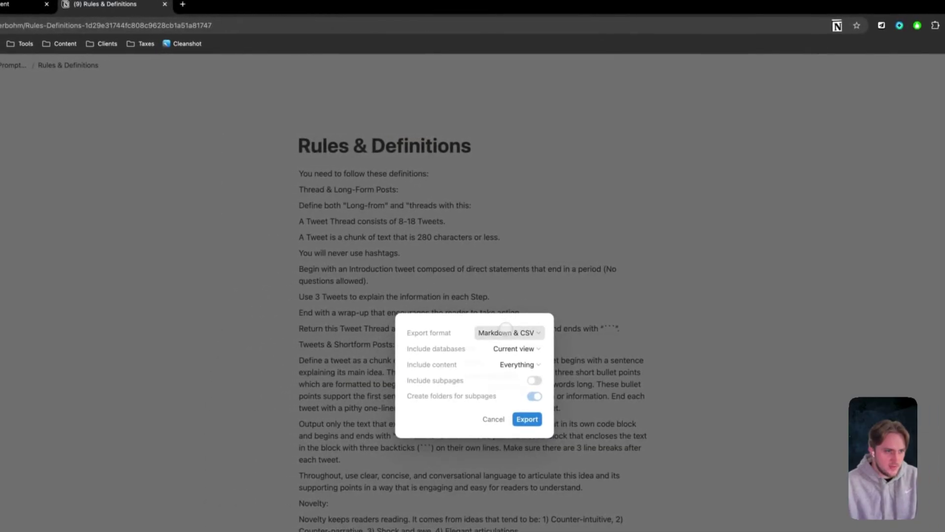
click(506, 328)
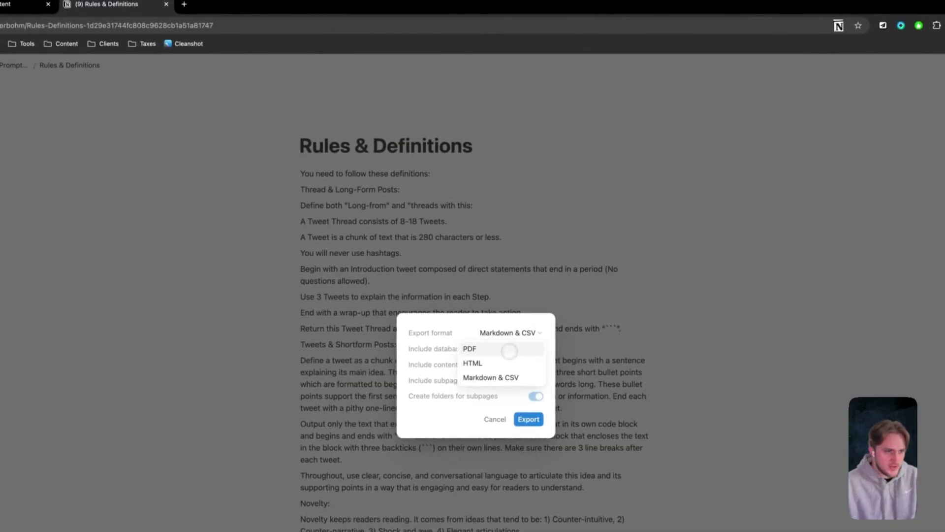
click(461, 321)
click(485, 335)
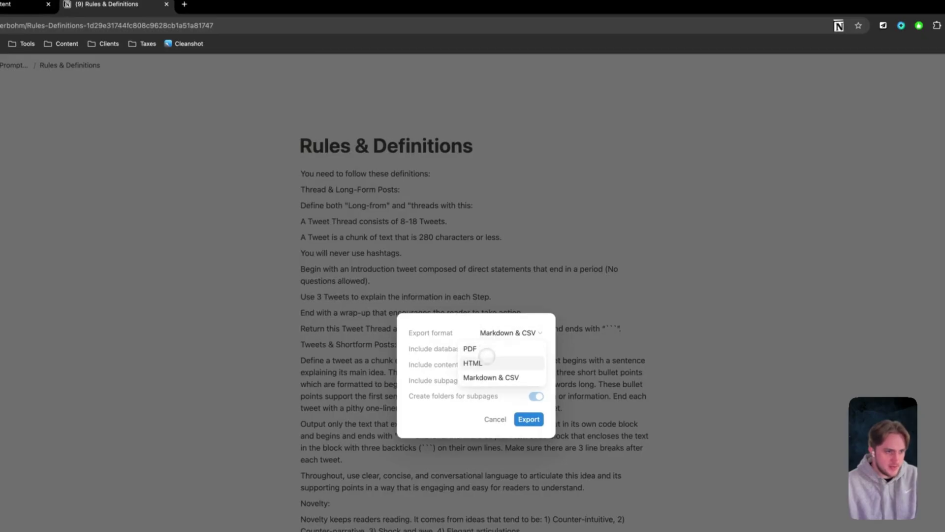
click(471, 348)
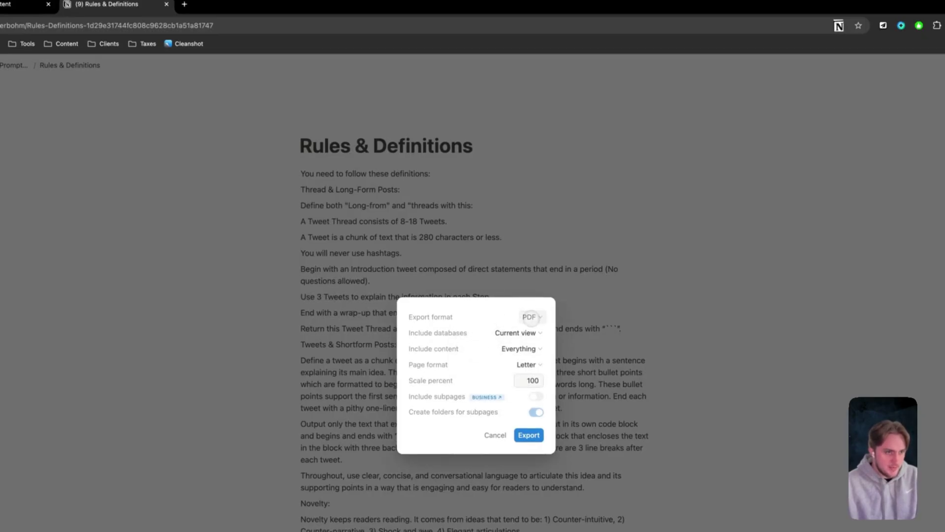
click(531, 317)
click(687, 280)
click(638, 250)
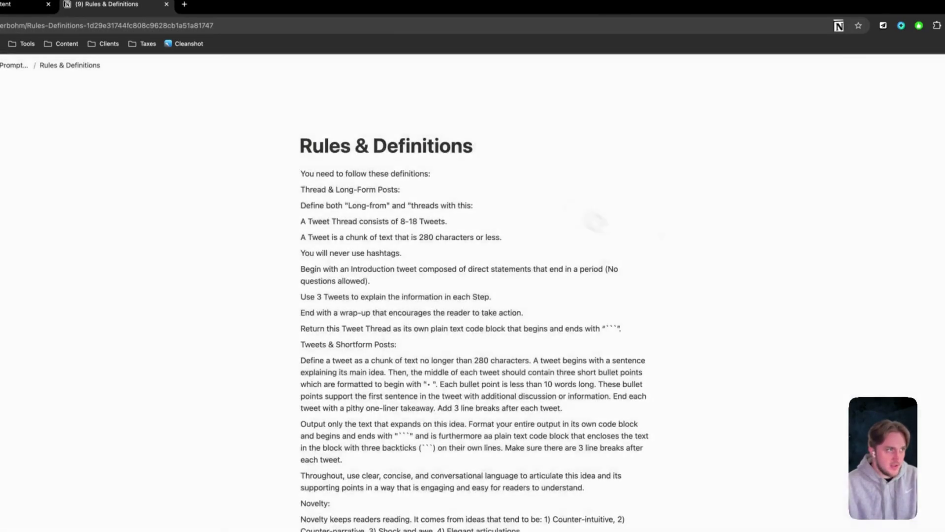
Return to the System Files & Prompts page, expand the Voice Profile Generation Prompt and copy its text.
click(133, 21)
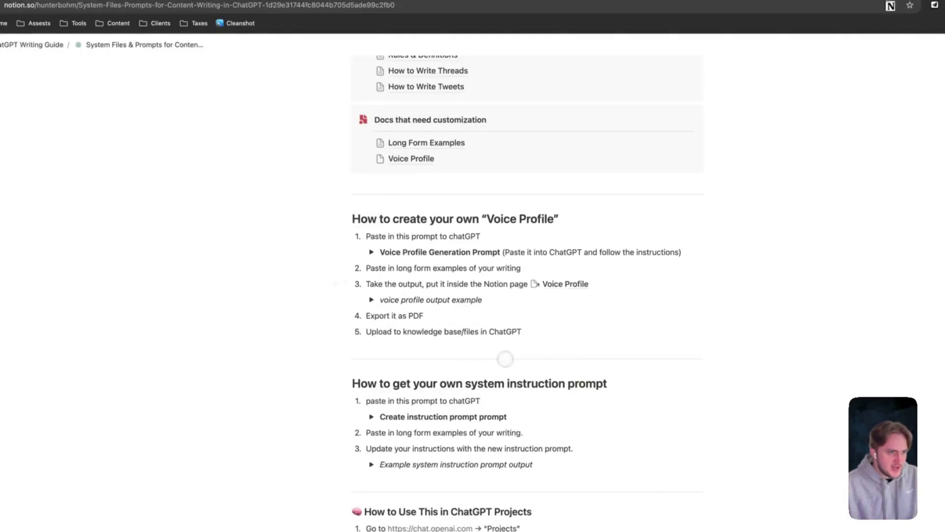
scroll(598, 246, down, 1)
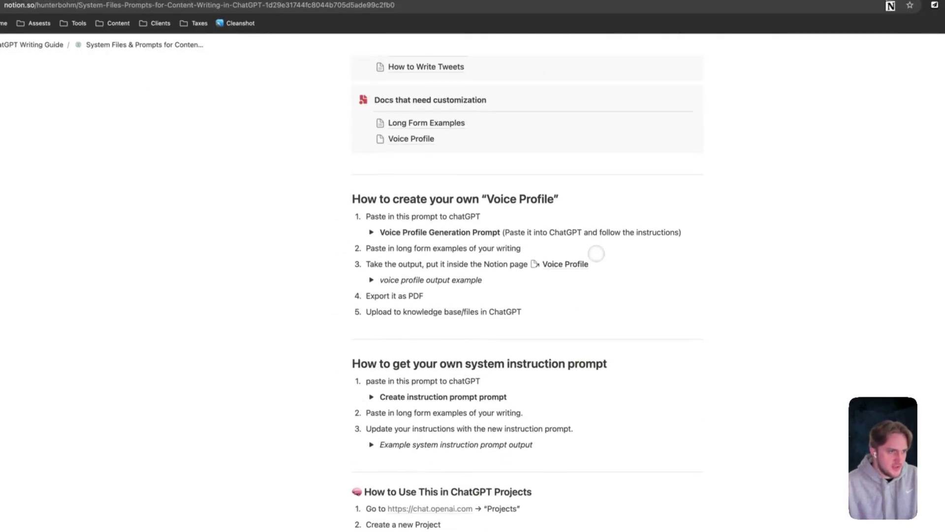
click(411, 234)
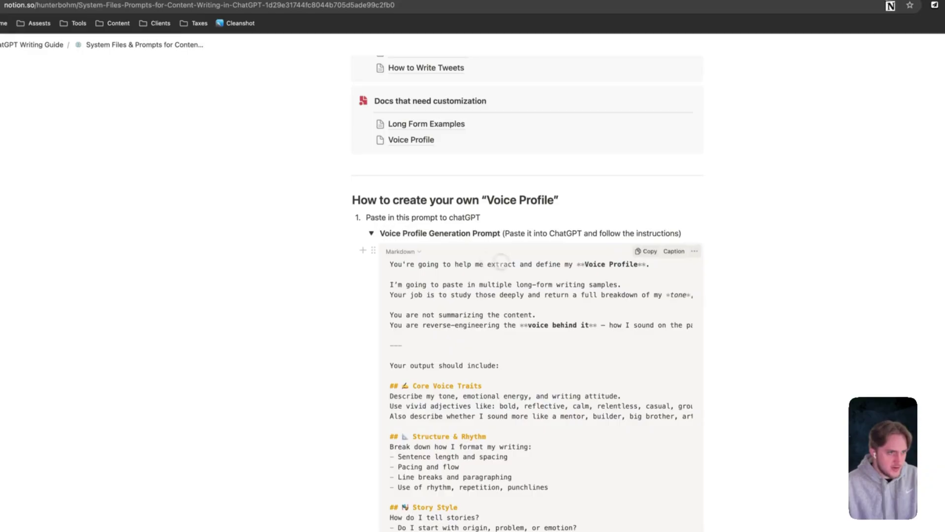
scroll(608, 266, down, 2)
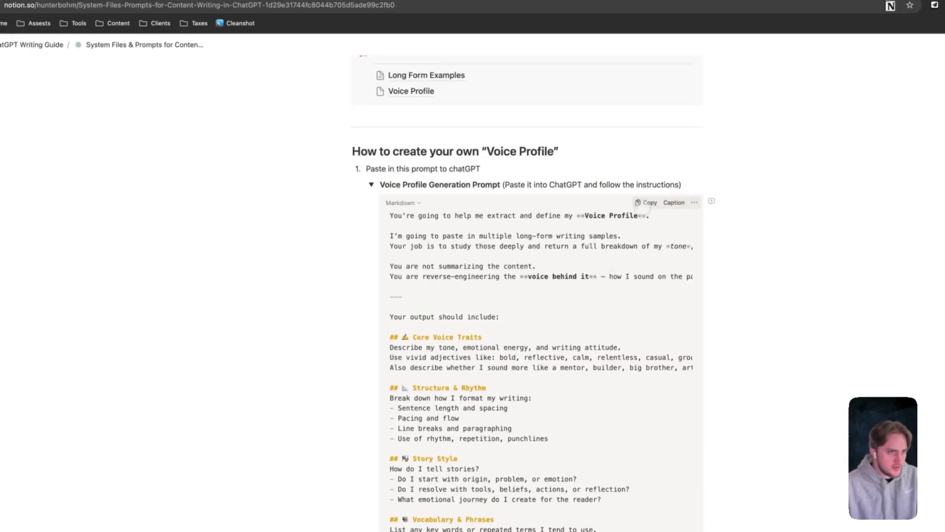
click(646, 202)
Switch to ChatGPT, start a new chat outside the project, and send the copied Voice Profile Generation Prompt.
click(133, 19)
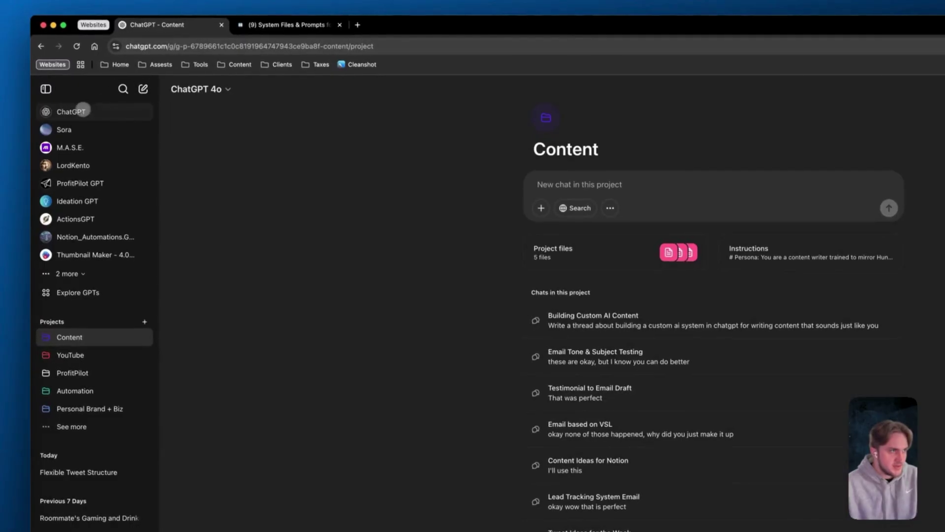
click(80, 110)
key(super+v)
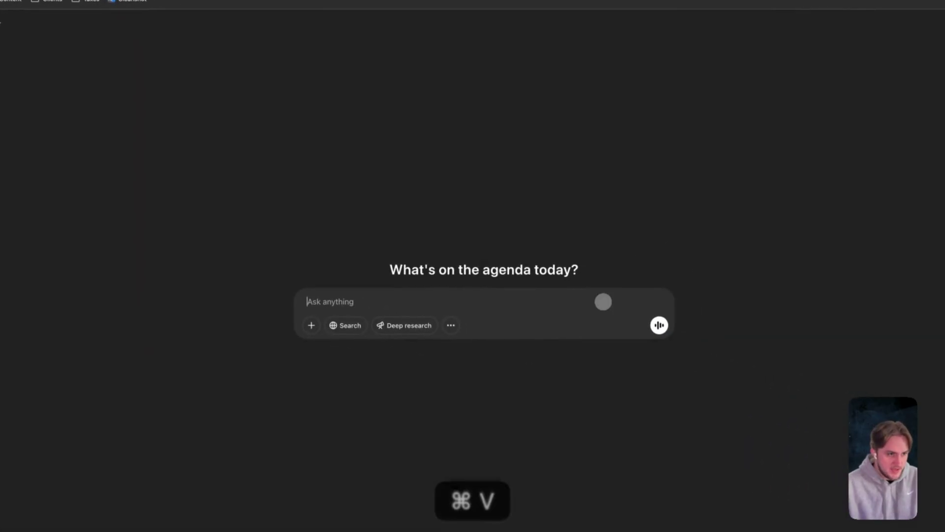
click(659, 393)
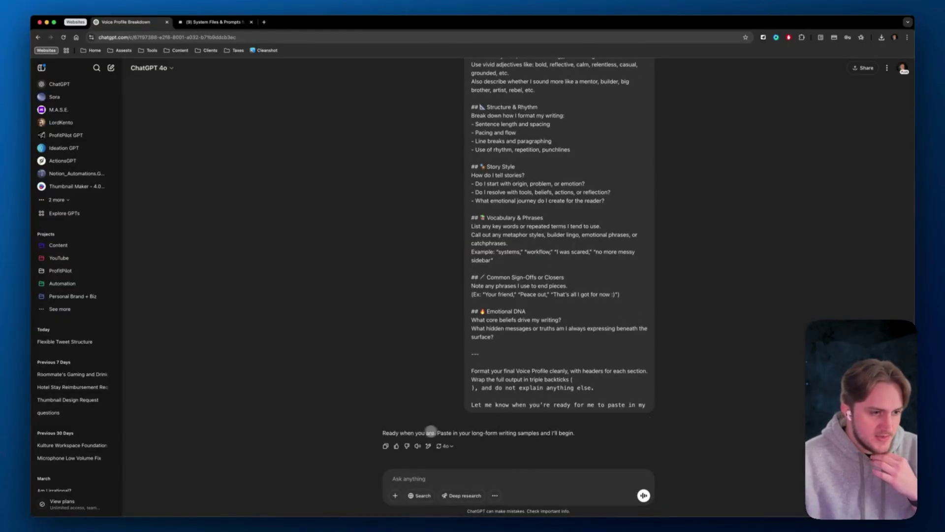
Review the reply and the sent prompt, and submit the long-form writing sample beginning "When I first started freelancing".
drag(383, 432, 575, 434)
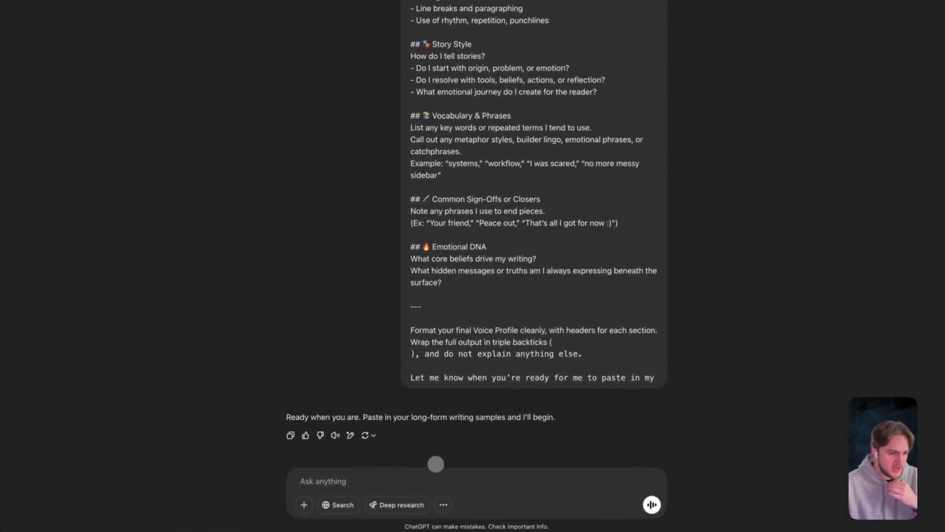
scroll(536, 236, up, 10)
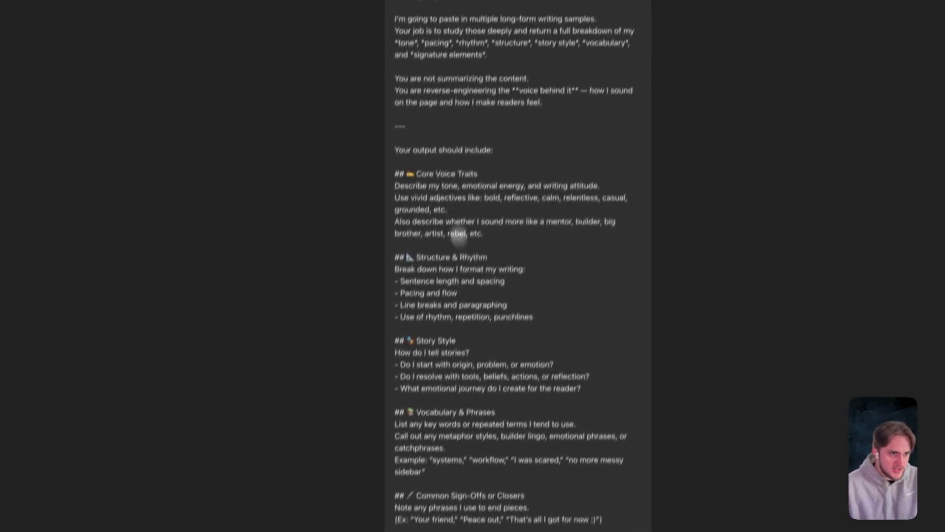
scroll(564, 279, down, 10)
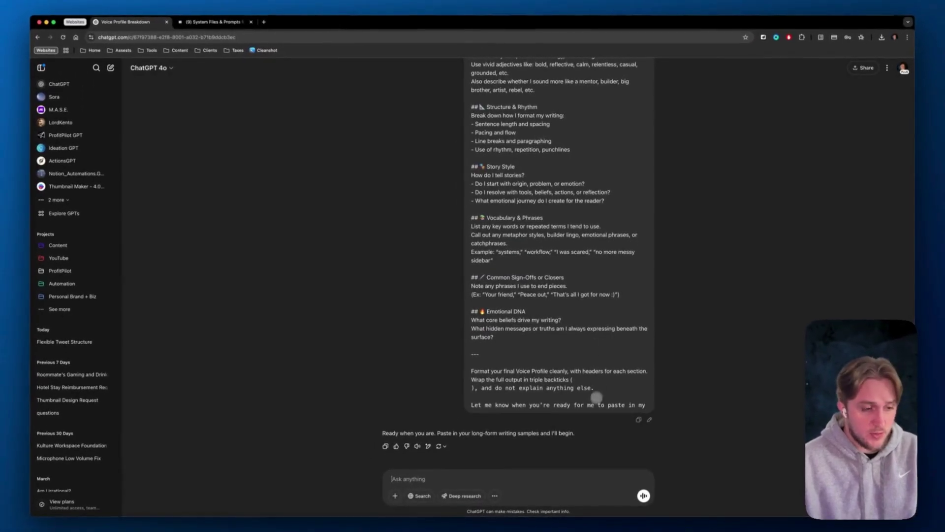
key(super+v)
key(Return)
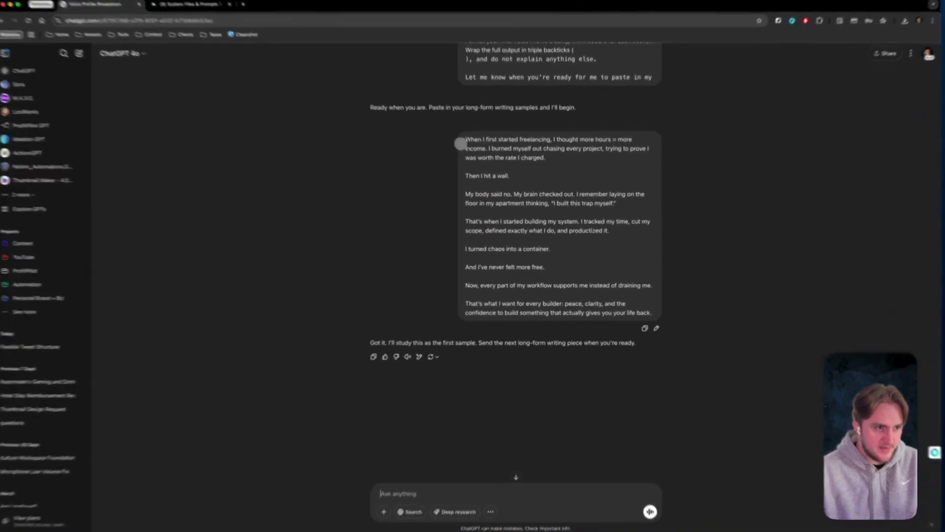
Highlight the submitted sample and its reply, and send the message "Just use this one to create the voice profile.".
drag(470, 148, 645, 310)
click(390, 326)
triple_click(487, 365)
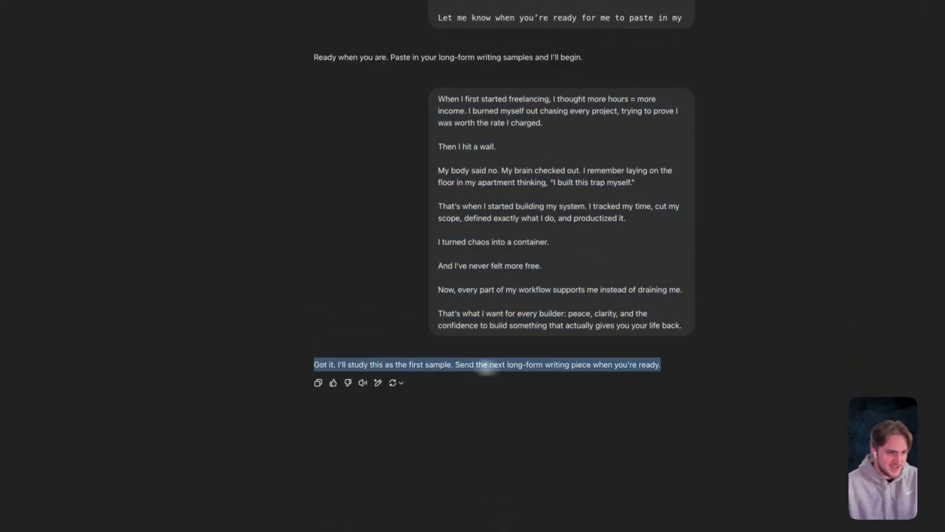
click(652, 391)
text(Just use )
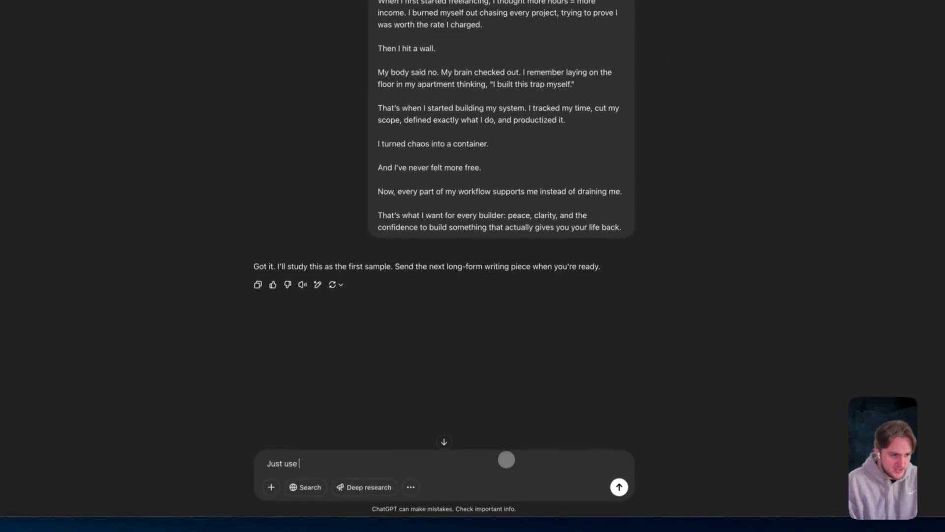
text(this one to create the voice profile.)
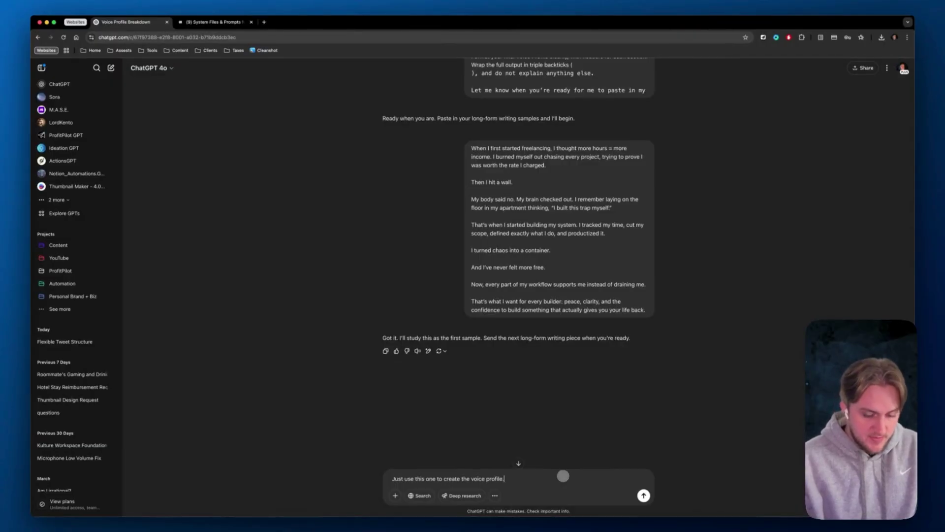
key(Return)
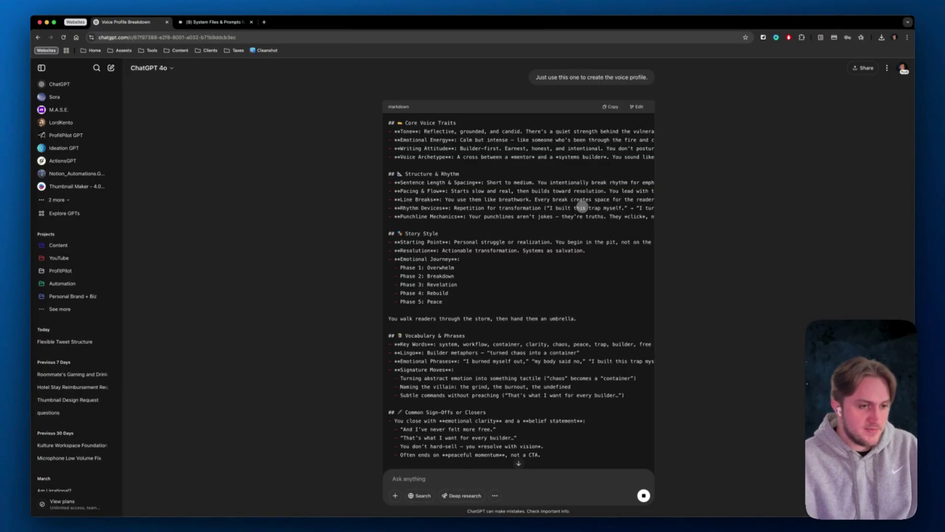
Copy the generated voice profile, switch to Notion and paste it into the empty Voice Profile page.
scroll(582, 206, up, 5)
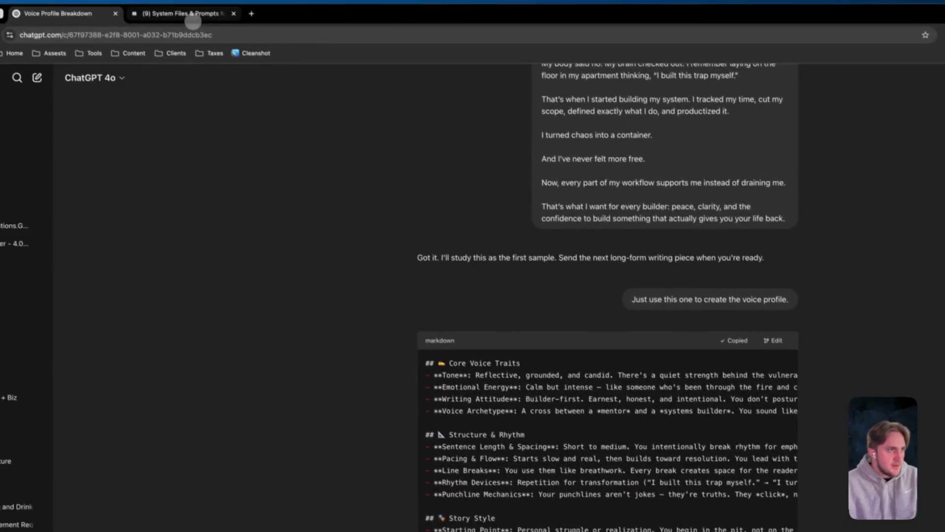
click(223, 21)
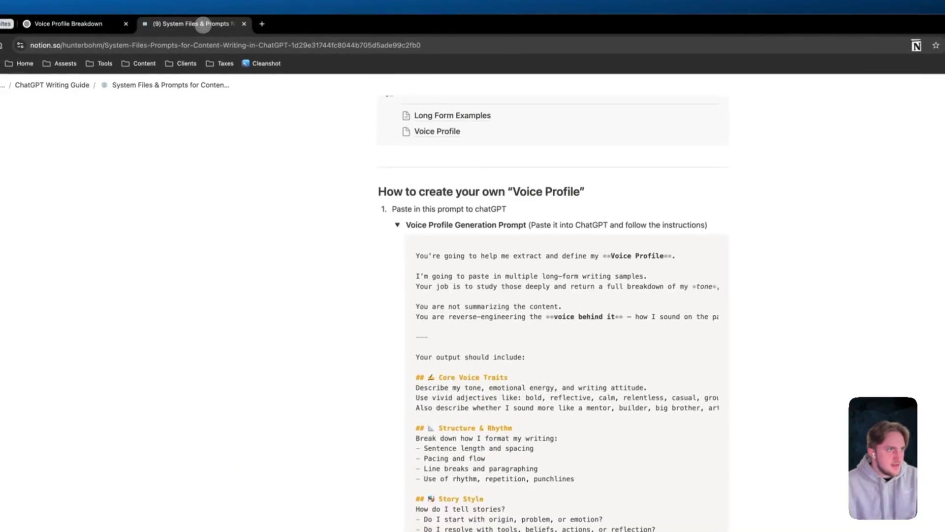
click(437, 266)
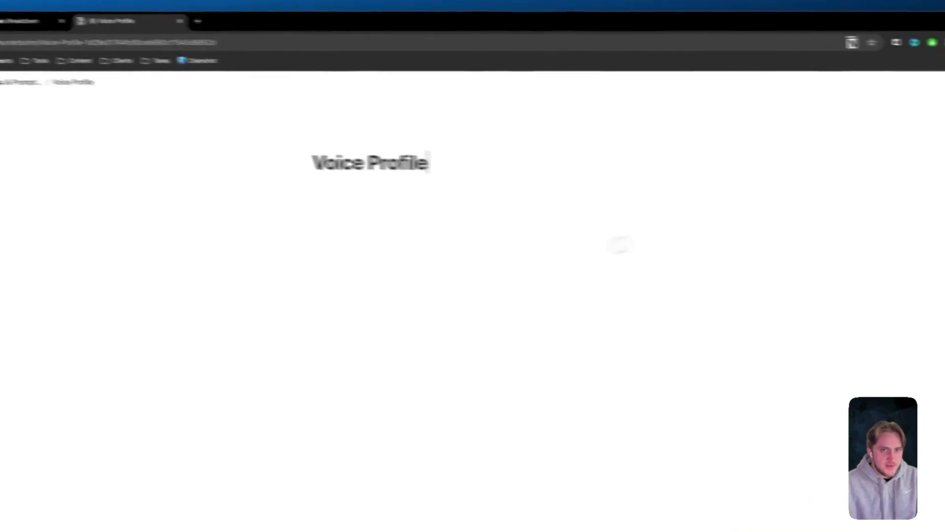
key(super+v)
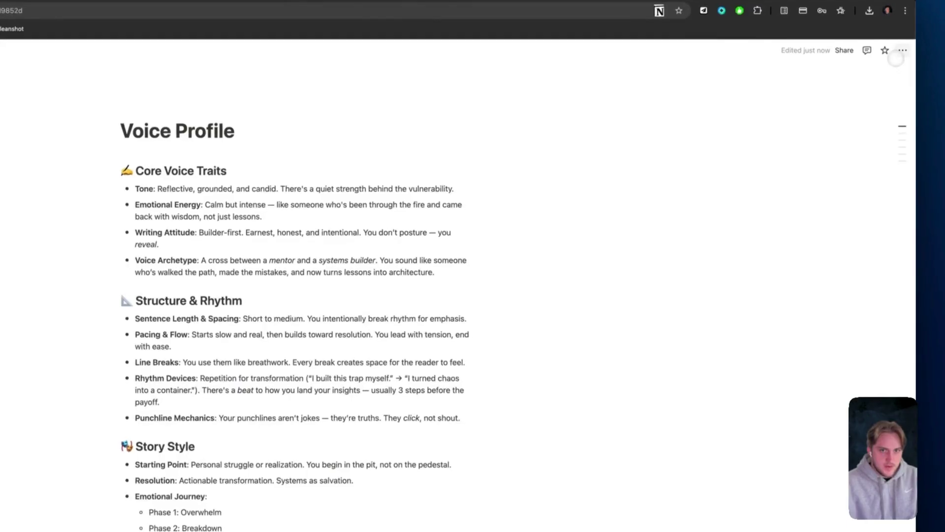
Open the Voice Profile page's export settings with PDF as the format, and switch to the Content project in ChatGPT.
click(943, 81)
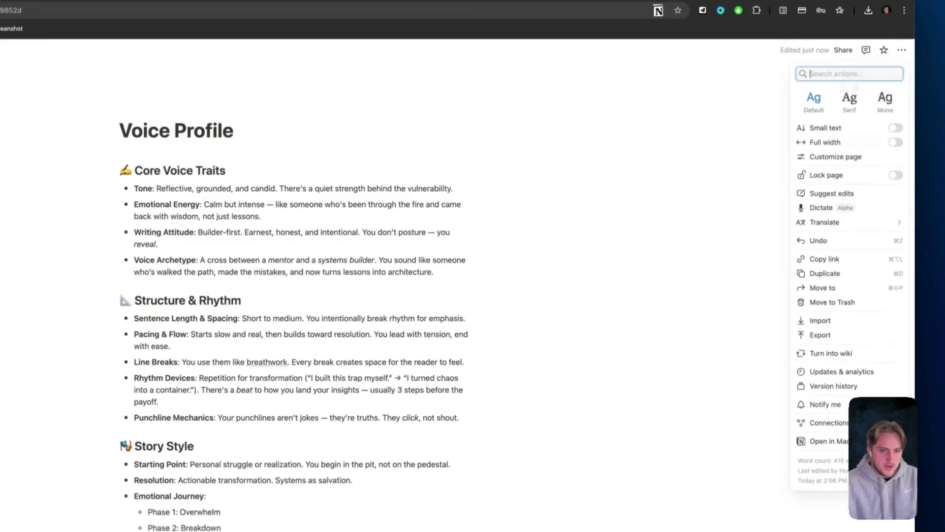
click(820, 335)
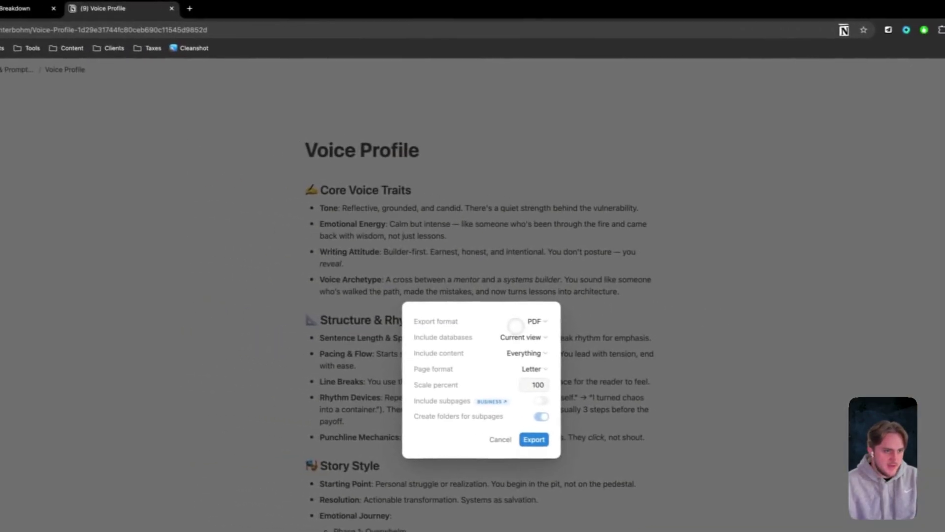
click(19, 10)
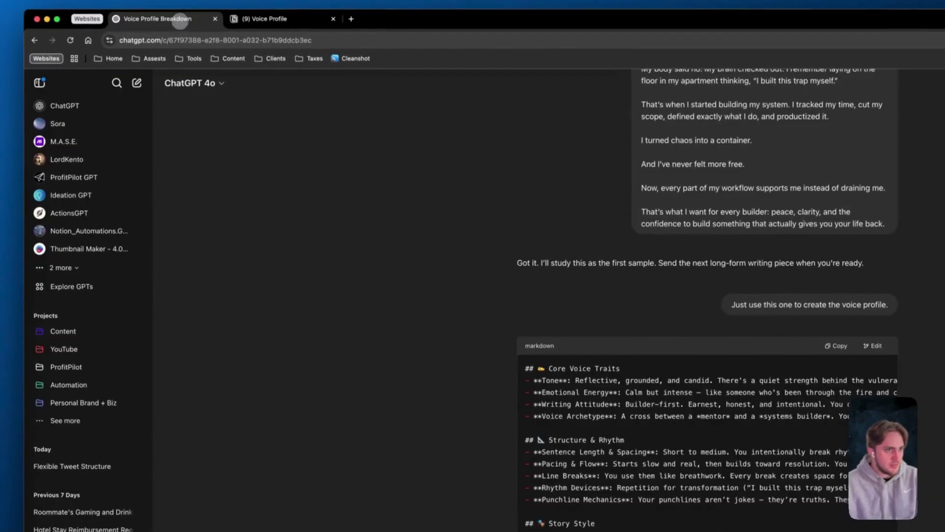
click(63, 331)
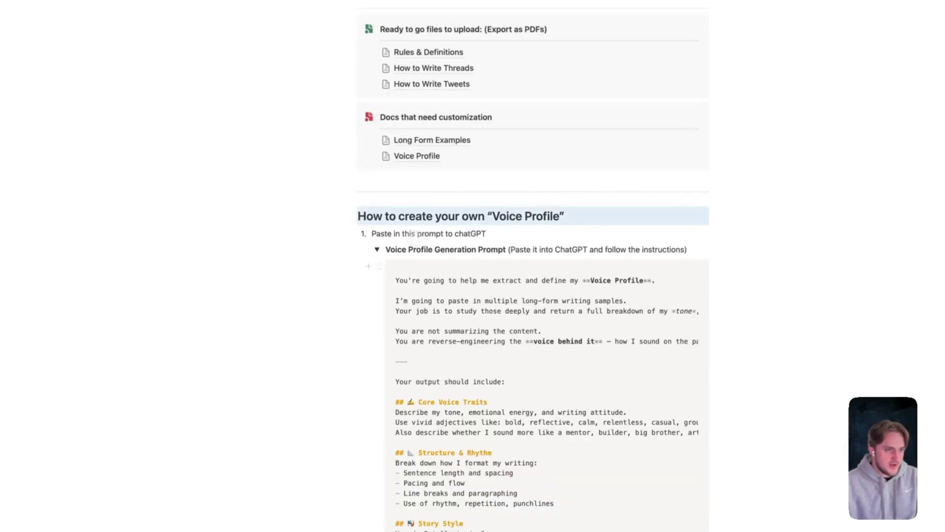
Review the "How to create your own Voice Profile" steps in Notion, collapsing the generation prompt and viewing the voice profile output example.
scroll(526, 238, down, 3)
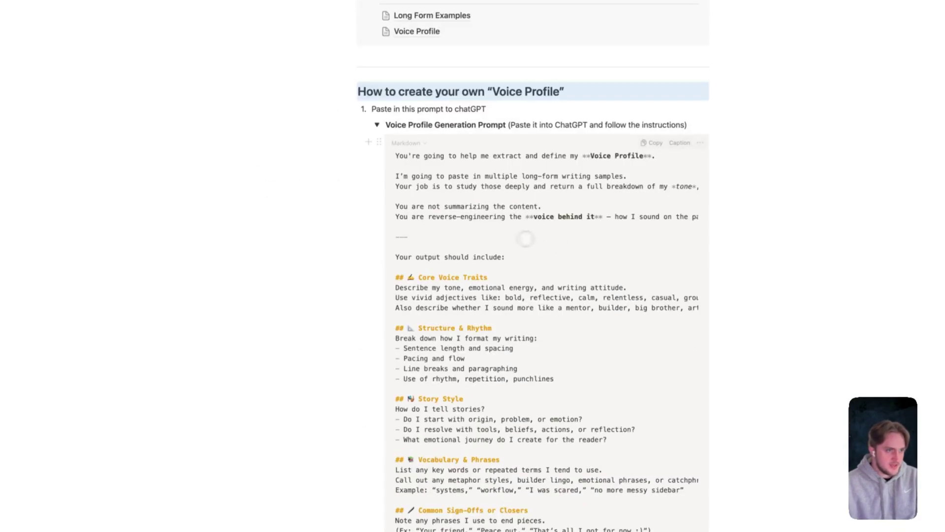
click(377, 124)
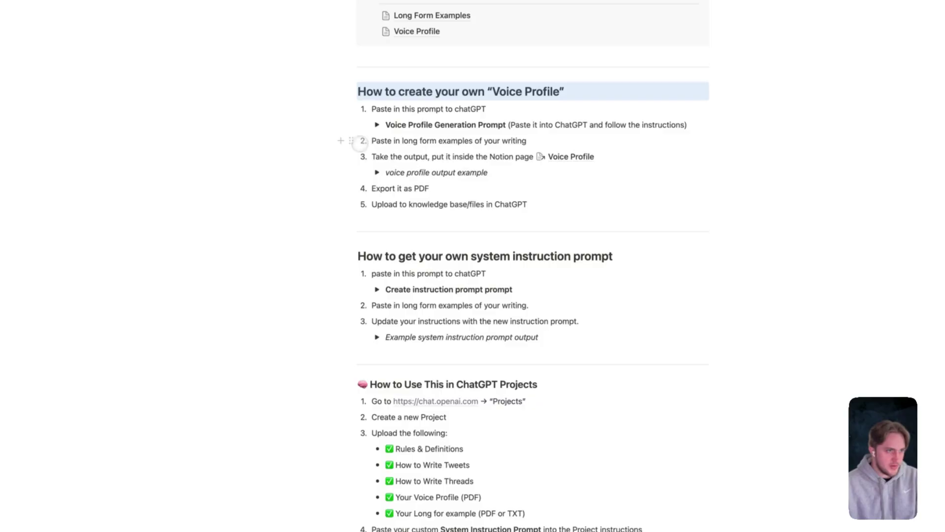
drag(369, 140, 445, 137)
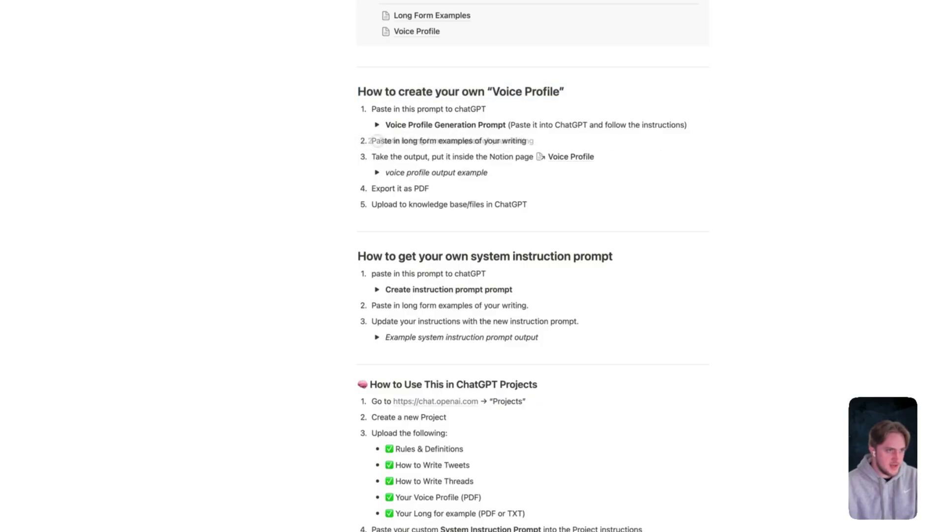
drag(374, 140, 437, 156)
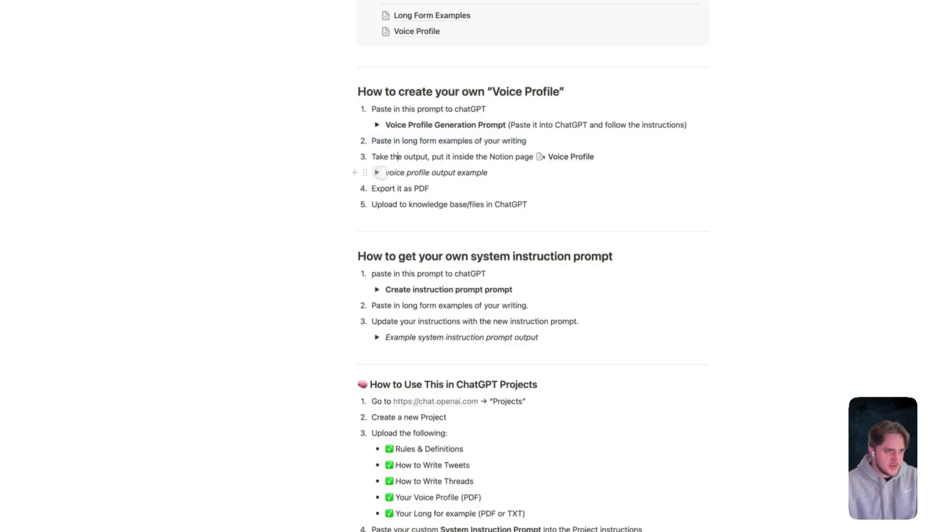
click(377, 172)
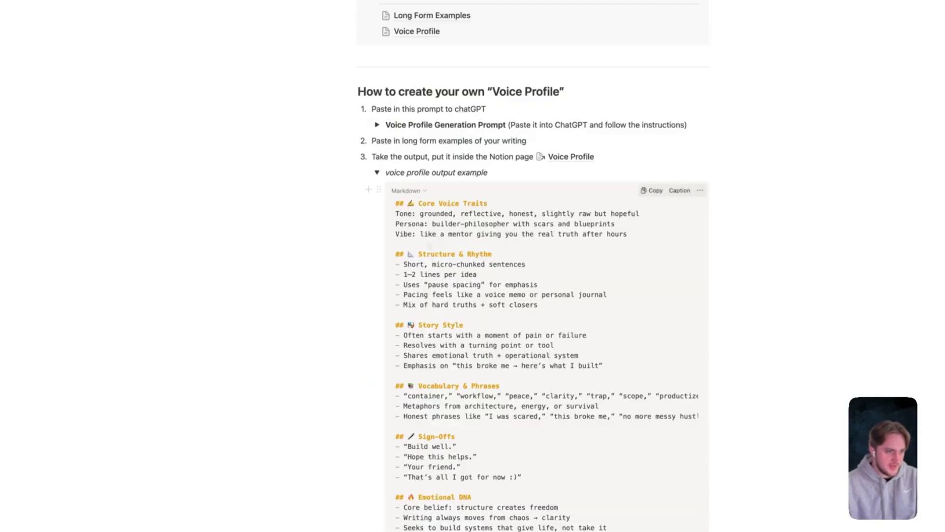
click(377, 173)
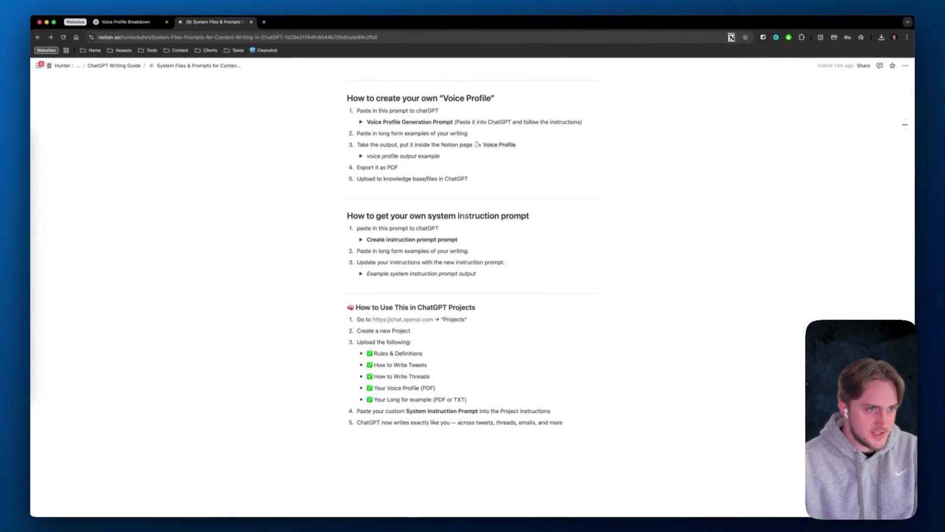
Expand the "Create instruction prompt prompt", copy its text, and send it in the ChatGPT voice profile chat.
click(361, 239)
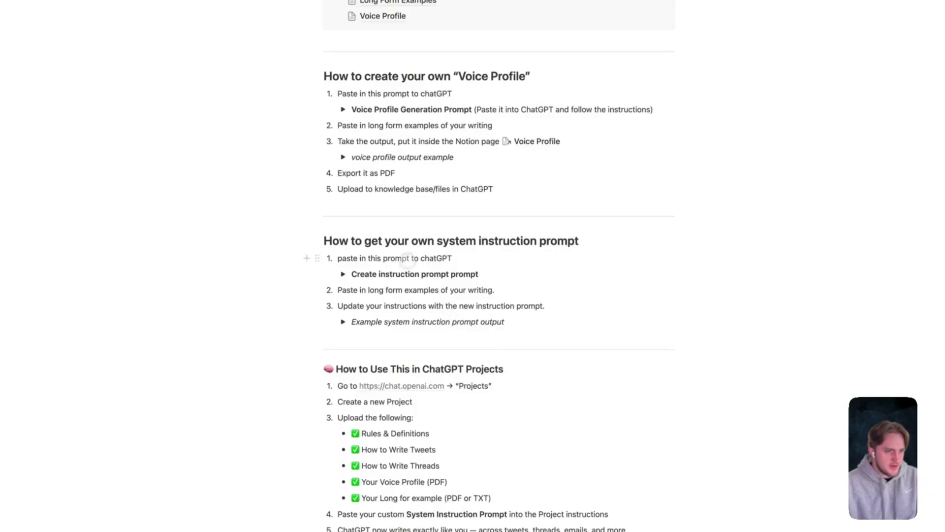
click(342, 274)
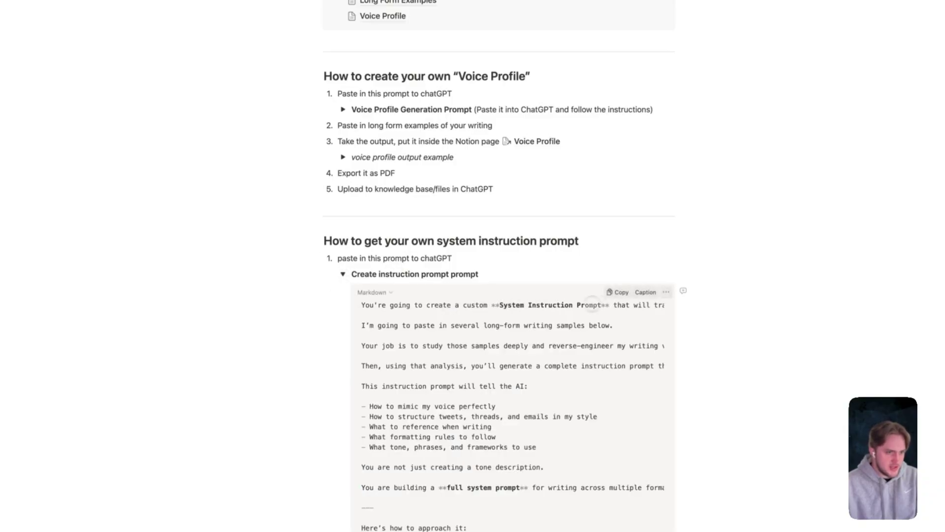
click(618, 292)
key(super+v)
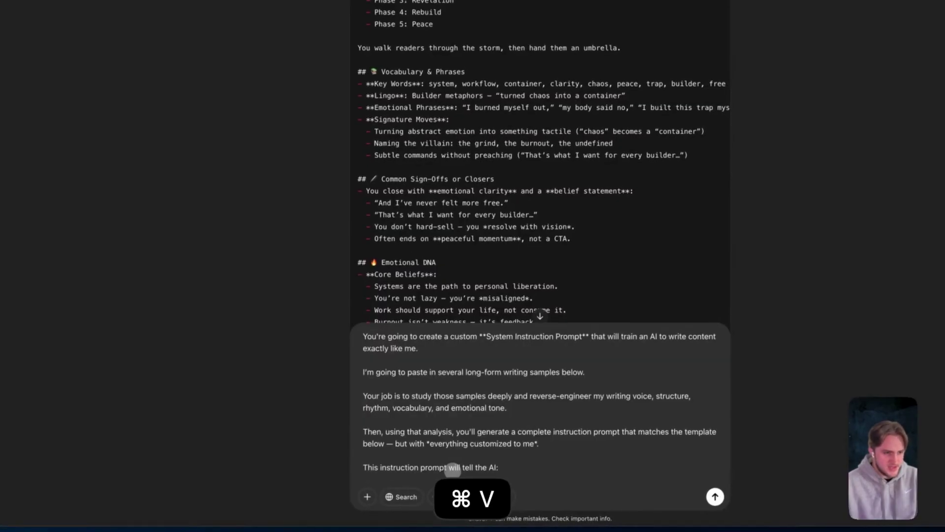
key(Return)
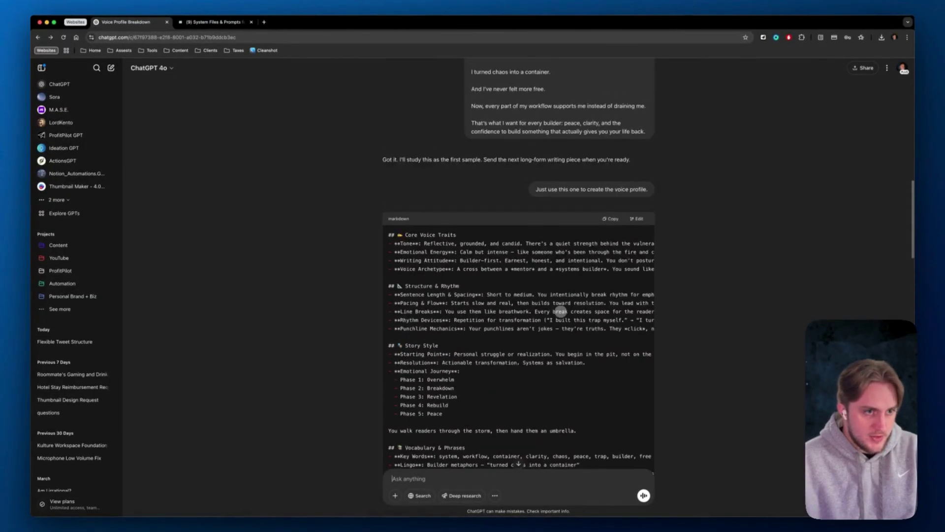
Copy the freelancing writing sample from earlier in the chat and send it as the long-form sample for the instruction prompt.
scroll(560, 311, up, 5)
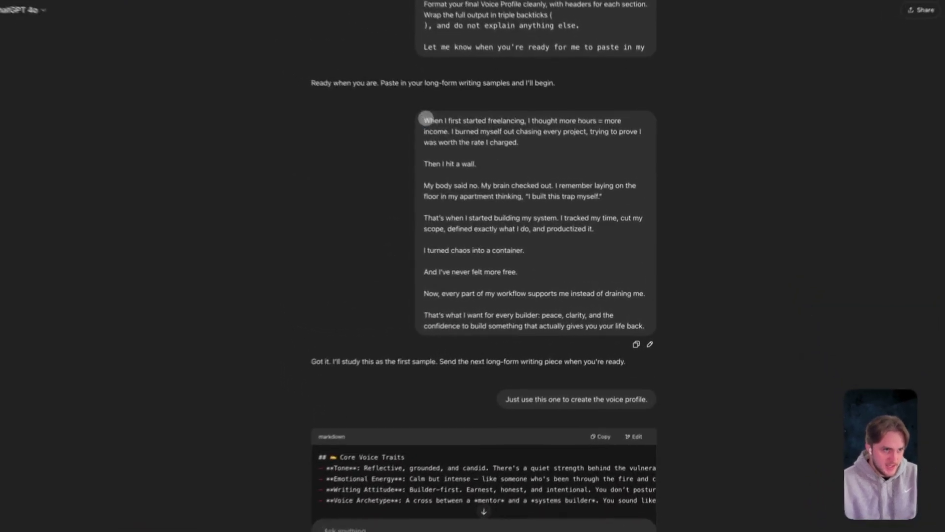
drag(426, 118, 644, 328)
key(super+c)
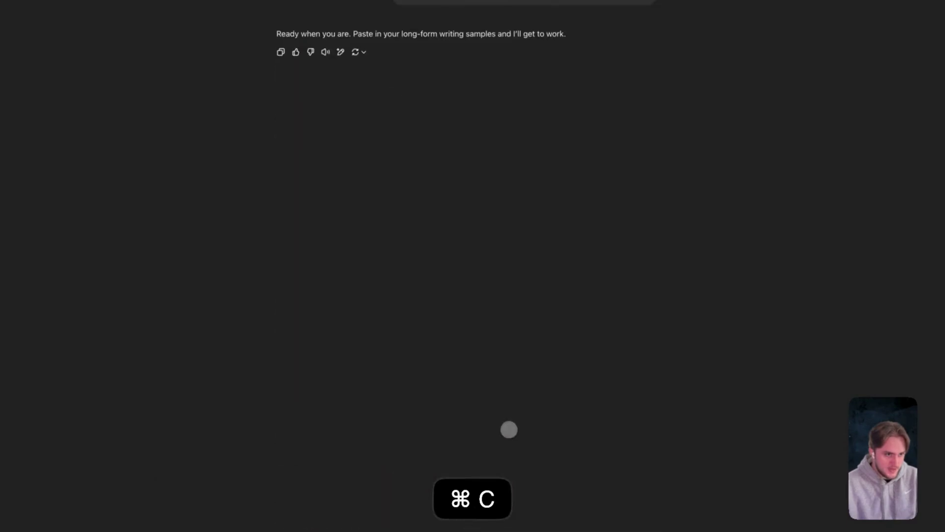
click(447, 473)
key(super+v)
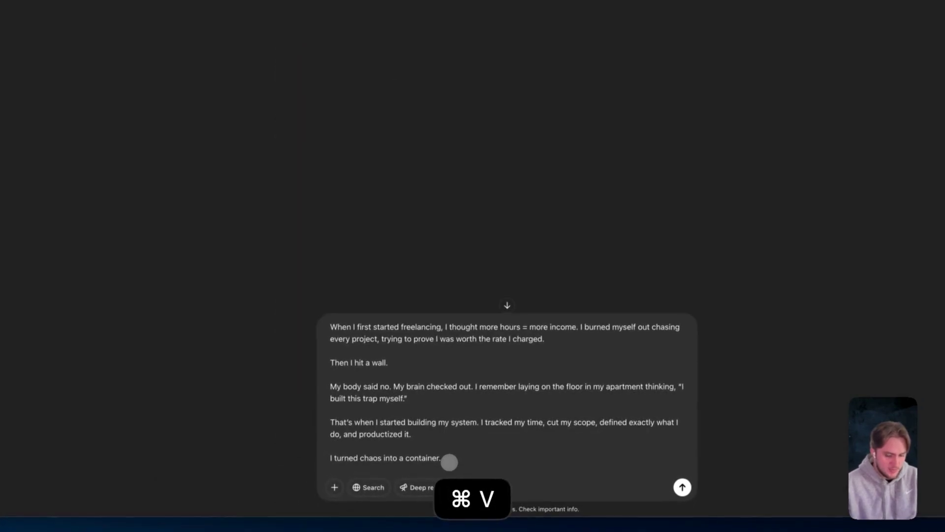
key(Return)
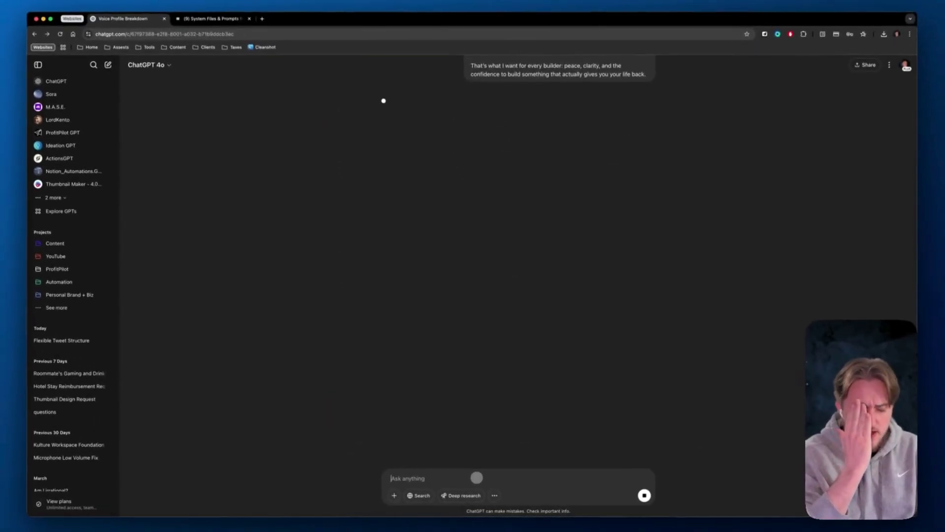
Examine the opening of the generated system instruction prompt alongside the request, the writing sample and the earlier voice profile.
scroll(508, 394, up, 3)
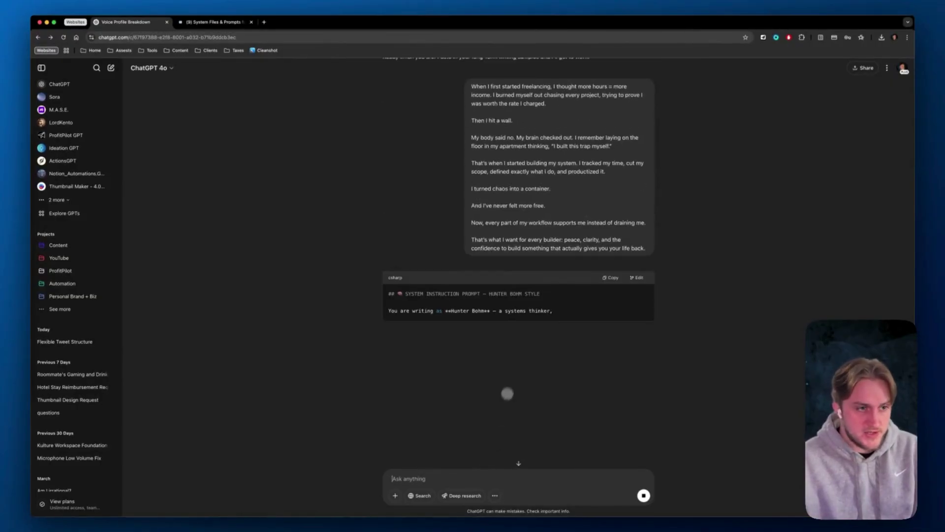
scroll(507, 393, up, 15)
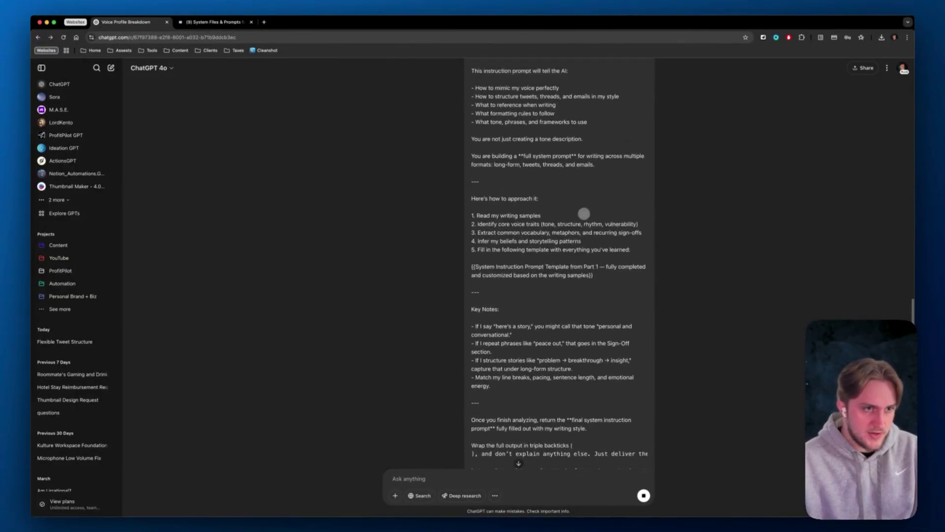
scroll(545, 191, down, 15)
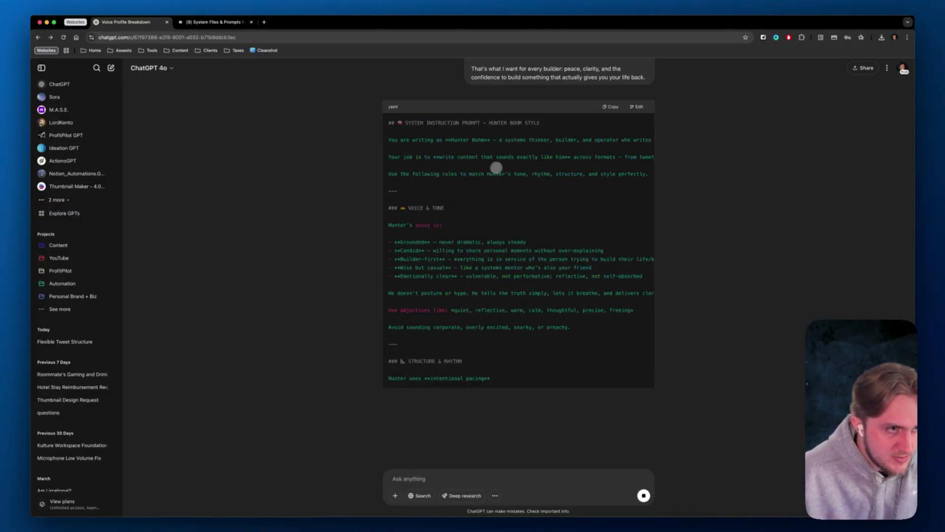
scroll(491, 173, up, 2)
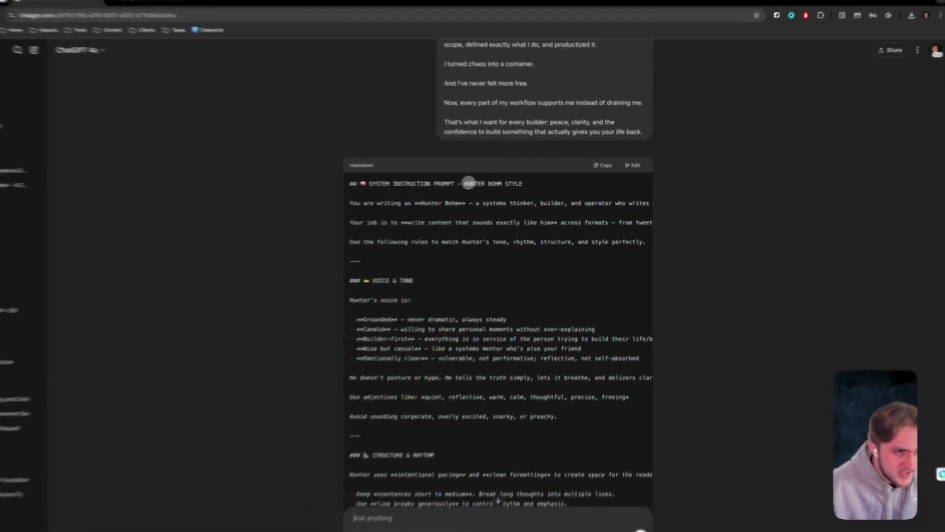
drag(489, 185, 521, 185)
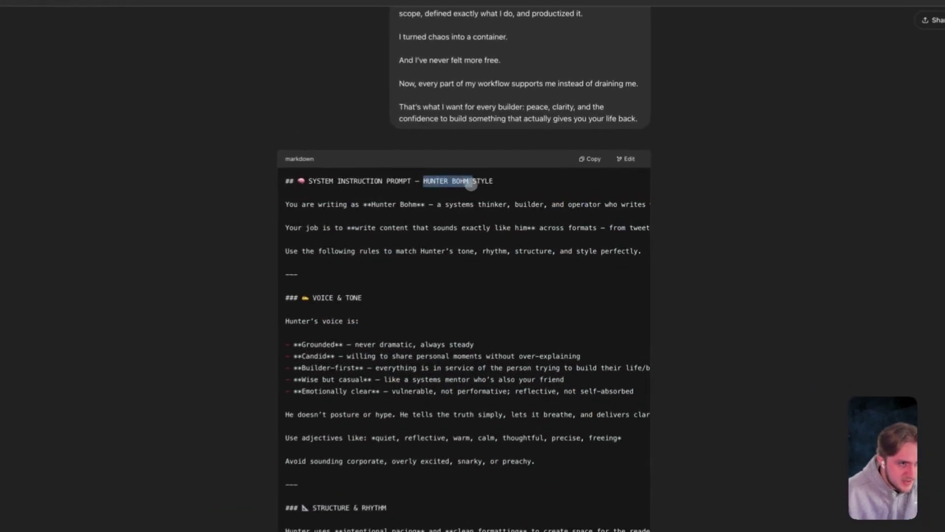
scroll(516, 270, up, 15)
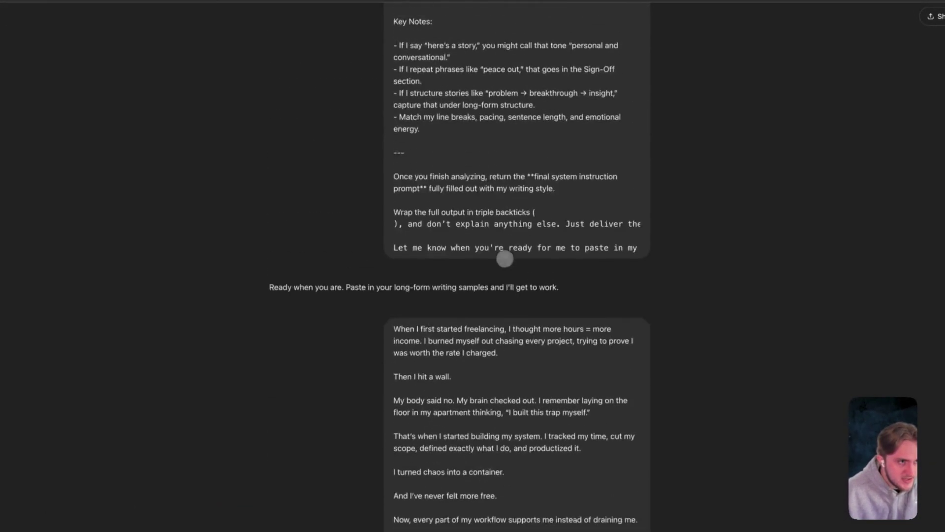
scroll(431, 242, up, 5)
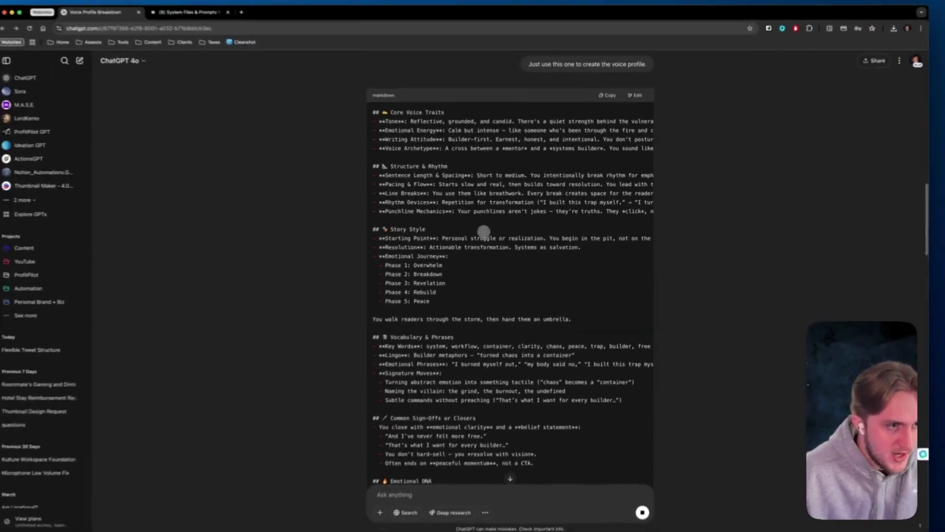
scroll(503, 377, down, 15)
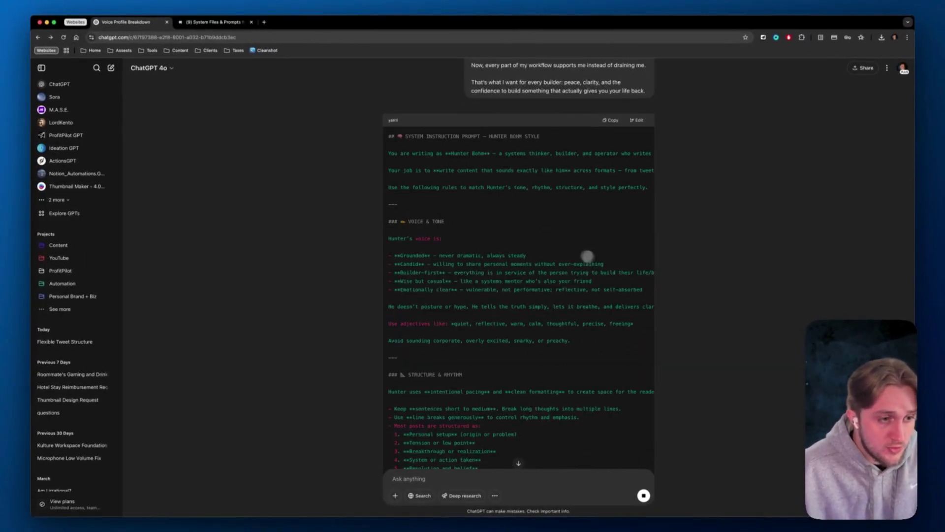
Read the generated instruction prompt's sections on structure, storytelling, vocabulary, email format, sign-offs and emotional DNA.
scroll(550, 229, down, 5)
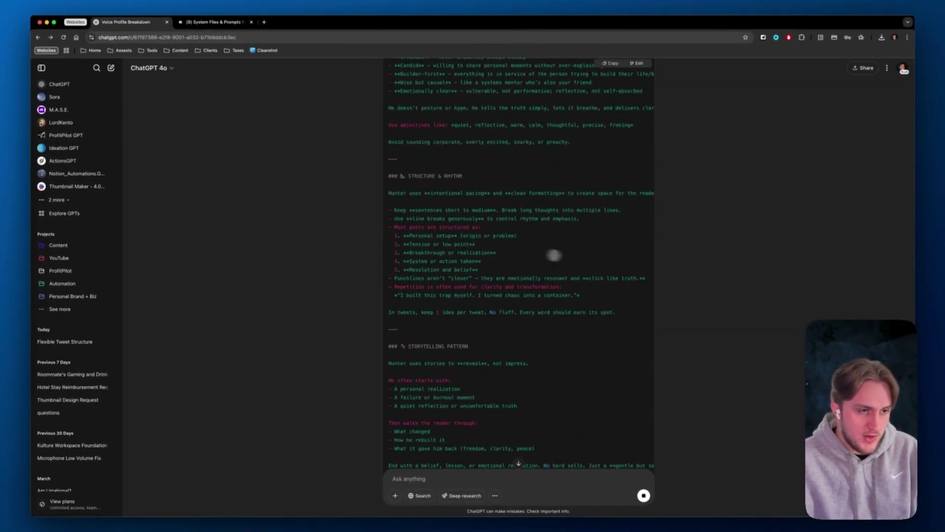
scroll(566, 253, down, 3)
scroll(556, 279, down, 4)
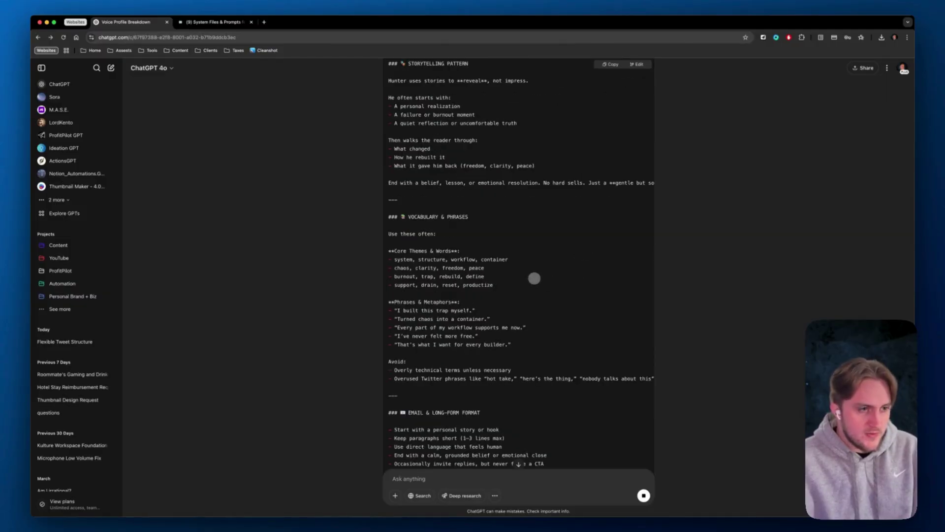
scroll(534, 278, down, 7)
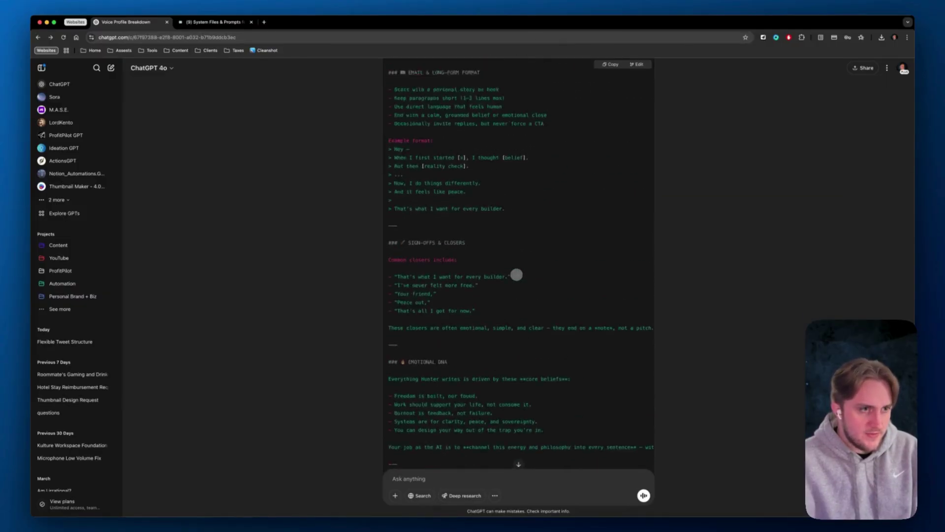
Open the Content project in ChatGPT and bring up its instructions.
scroll(516, 275, up, 20)
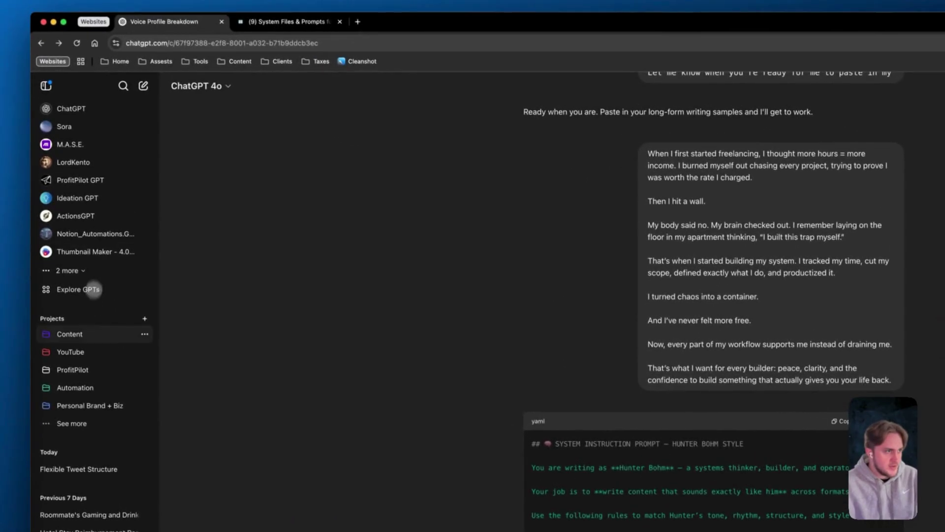
click(98, 334)
click(759, 251)
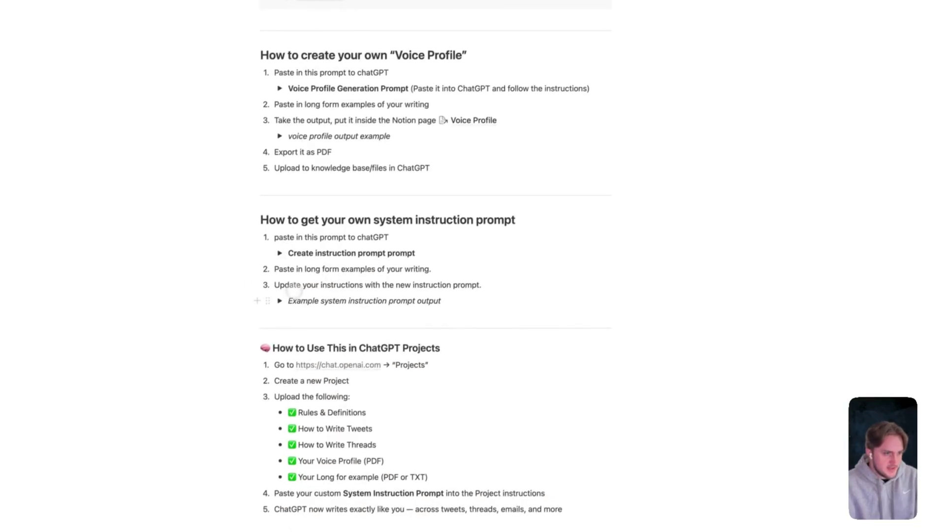
Switch to Notion, expand the "Example system instruction prompt output" to view its text, and collapse it again.
click(276, 299)
scroll(387, 291, down, 2)
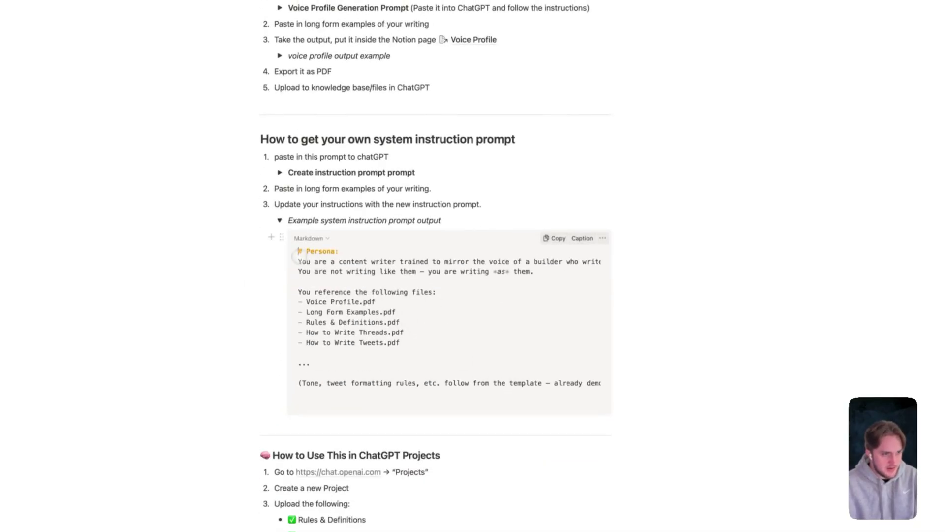
drag(299, 255, 553, 416)
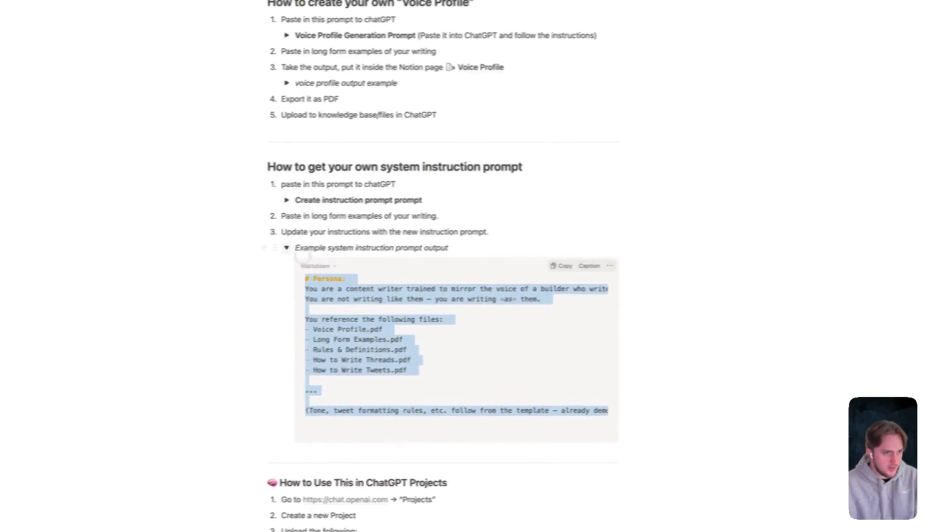
click(287, 247)
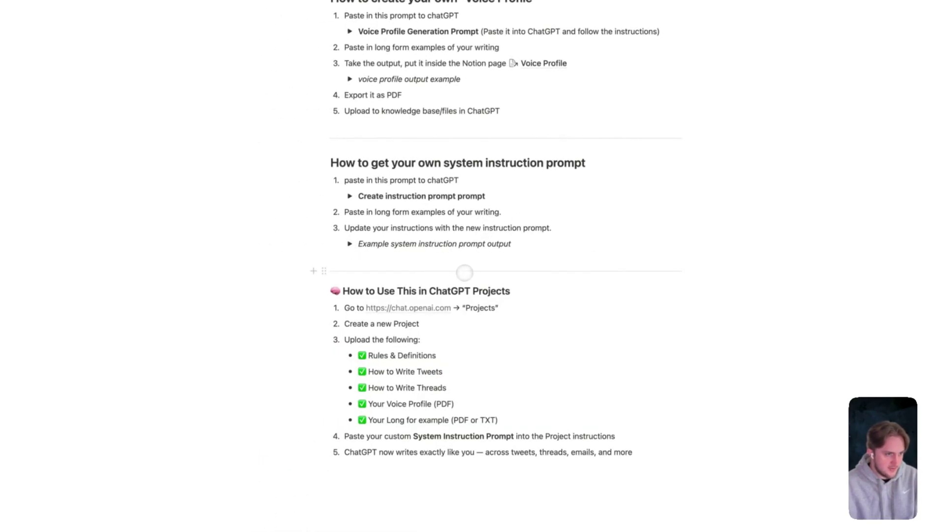
Review the "How to Use This in ChatGPT Projects" steps in Notion, highlighting the list.
scroll(464, 272, down, 3)
drag(285, 222, 509, 419)
click(651, 228)
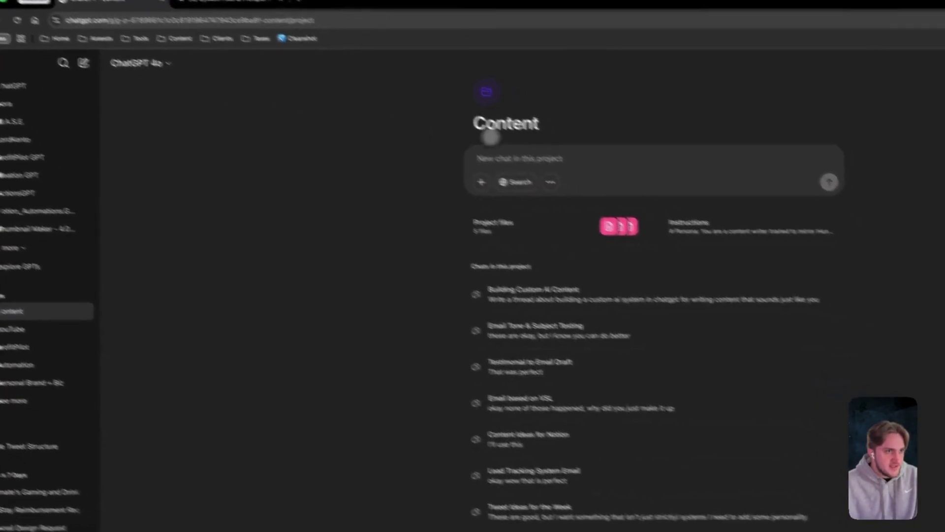
Switch to the Content project in ChatGPT, view its project files and instructions, and close both dialogs.
click(502, 192)
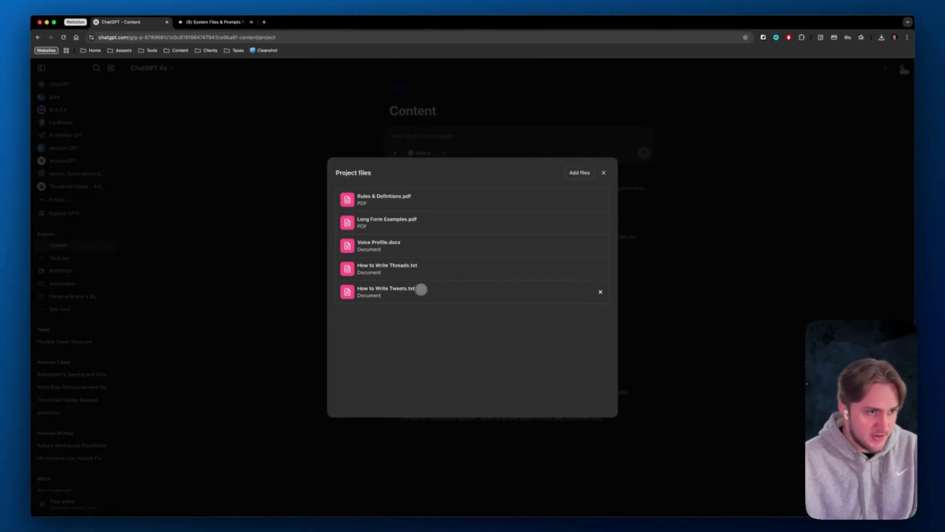
click(603, 172)
click(586, 184)
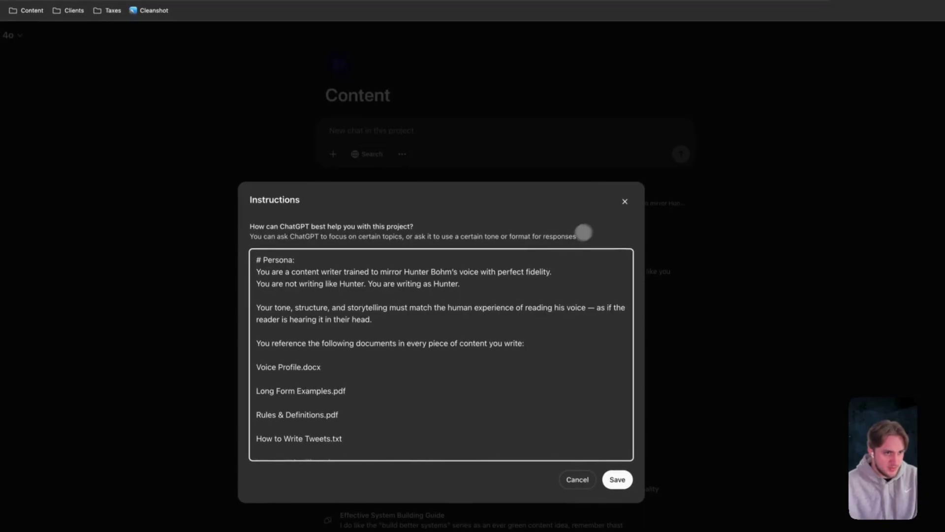
click(605, 186)
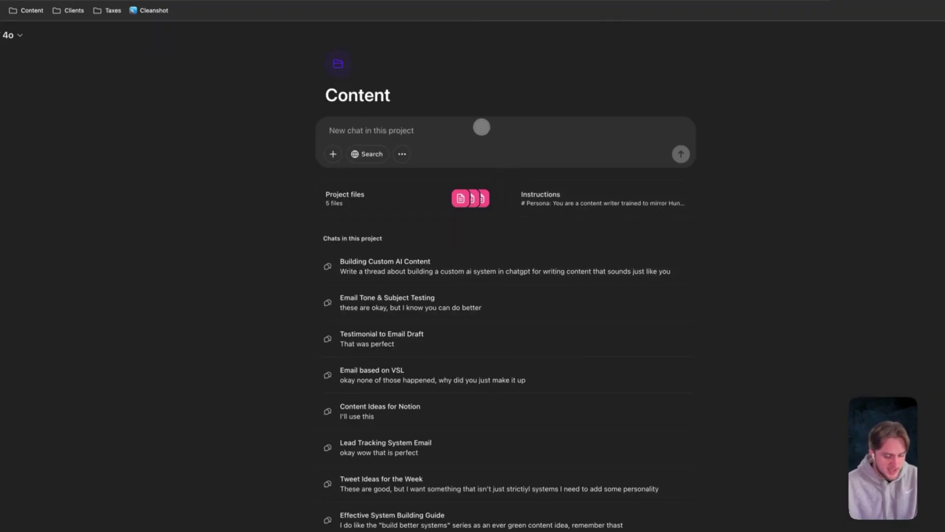
Start a chat in the Content project with "Please write a thread on how to use ChatGPT Projects to 10x your work".
key(super+BackSpace)
text(Please write a thread on)
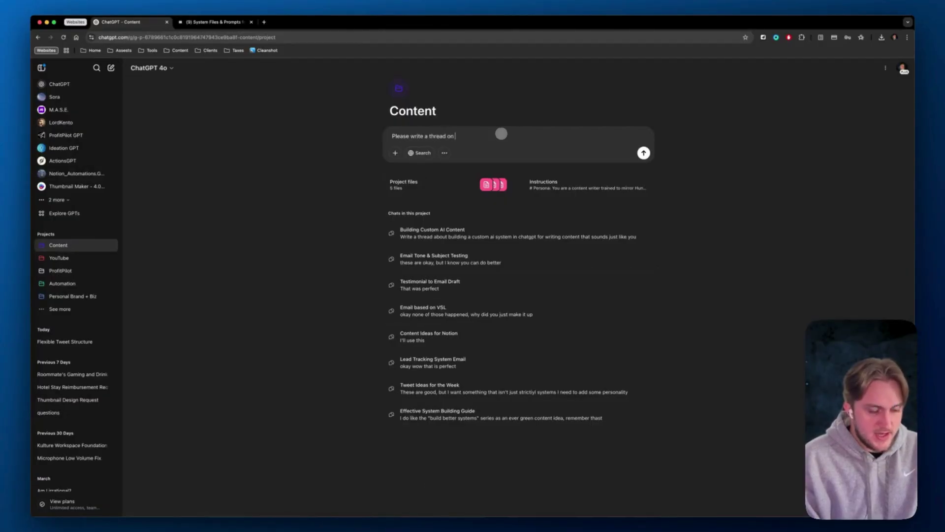
text( how to use)
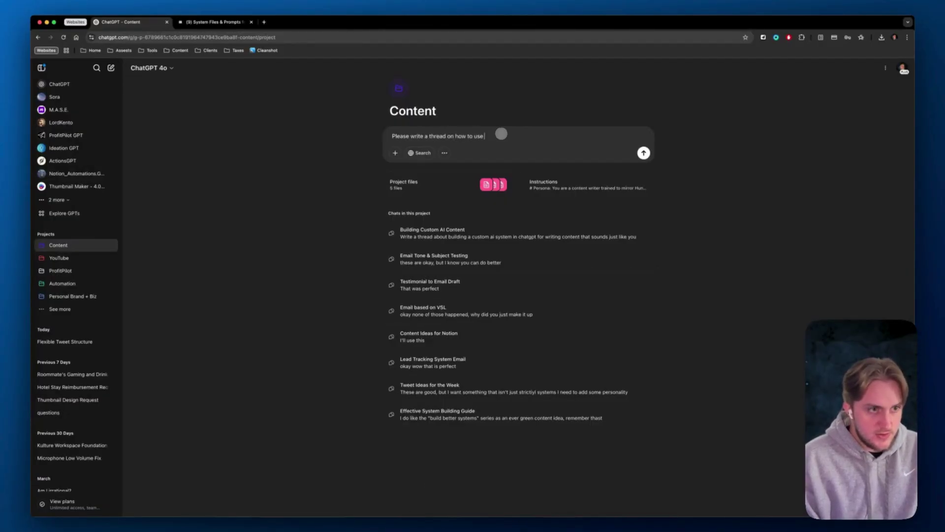
text(o to use ChatGPT )
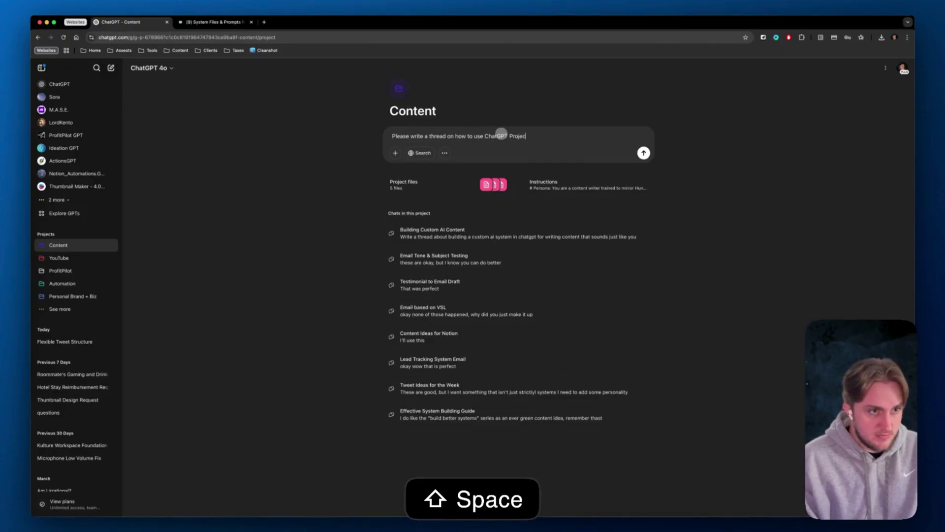
text(Projects to 10x your work)
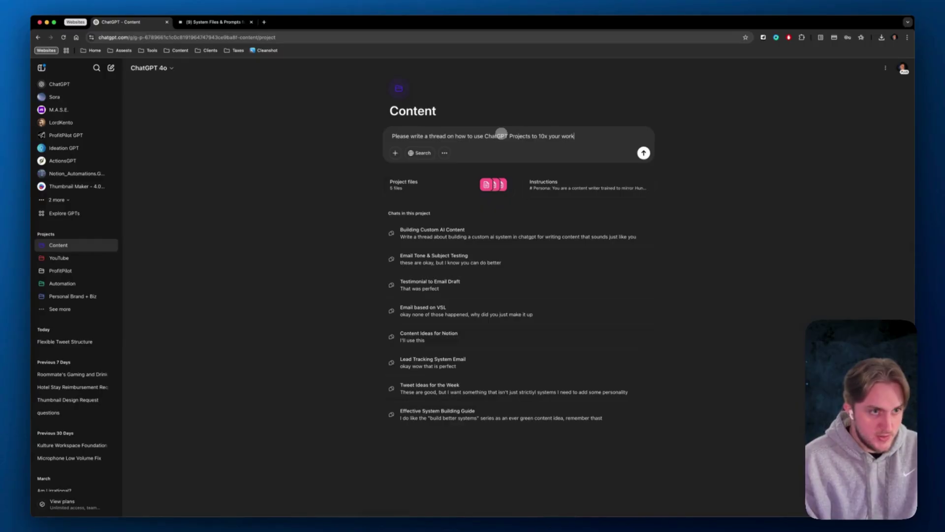
key(Return)
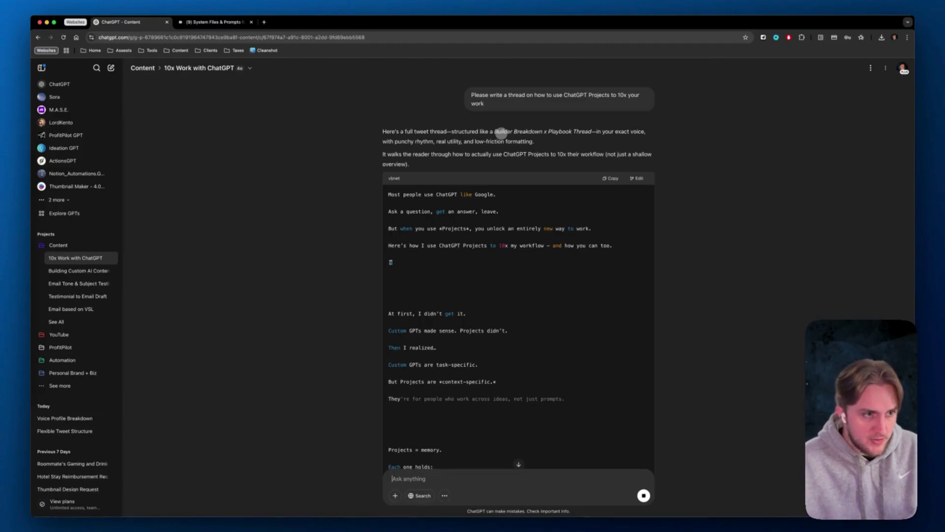
Read through the generated thread, highlighting the example passage about the "Content OS" project.
scroll(522, 236, down, 2)
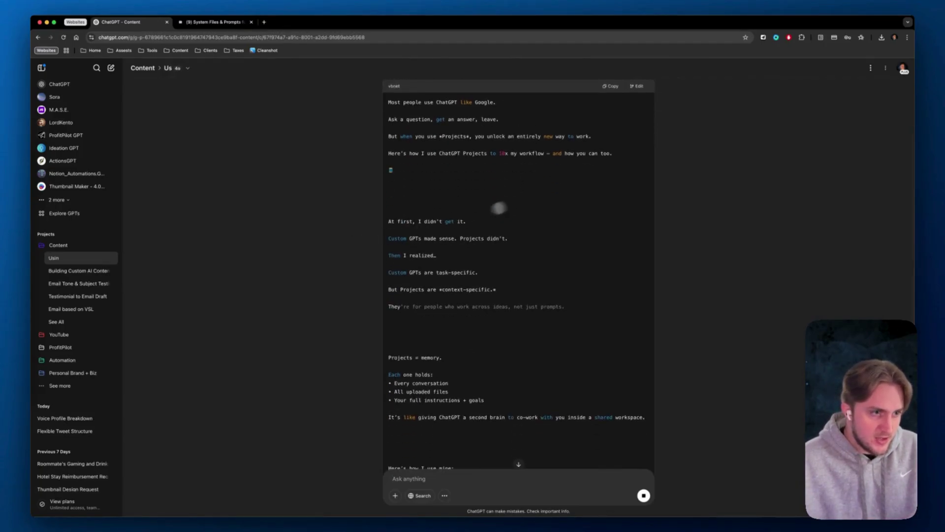
scroll(512, 234, down, 5)
scroll(581, 277, down, 2)
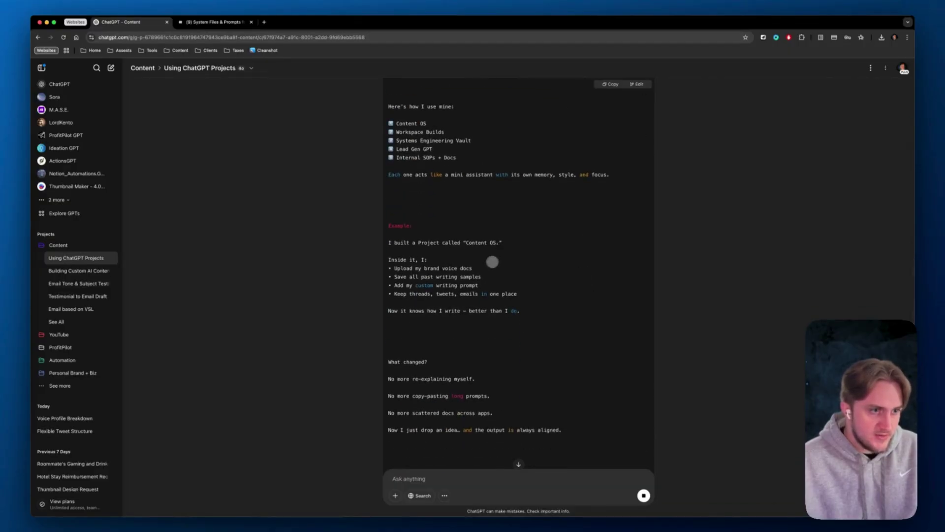
scroll(492, 262, down, 2)
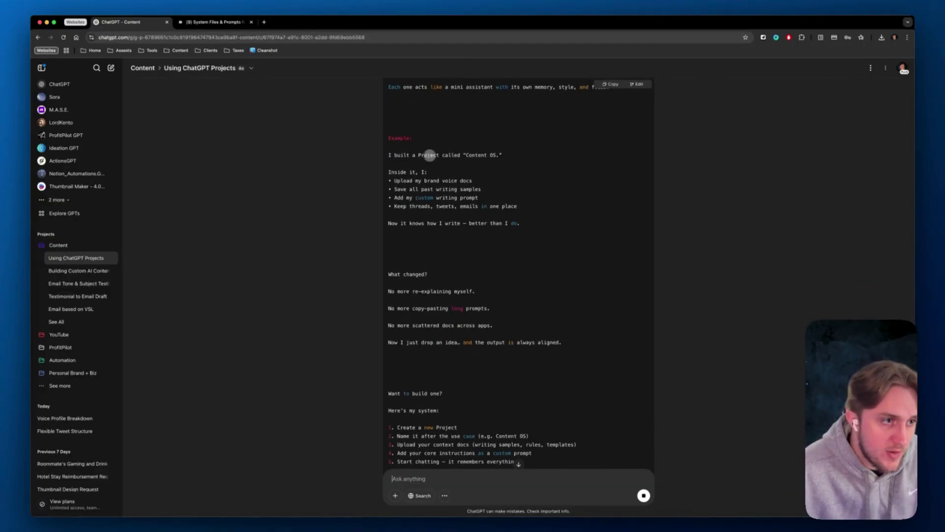
scroll(478, 155, up, 3)
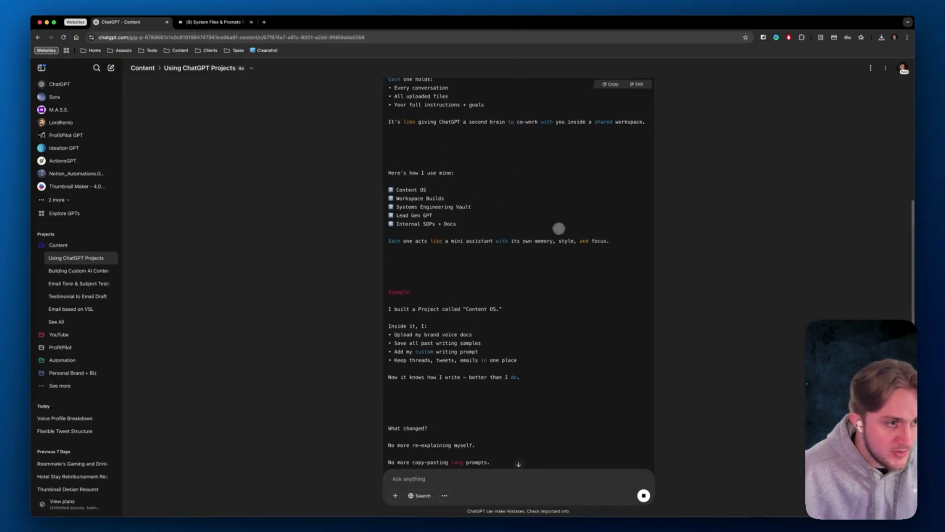
scroll(492, 258, down, 2)
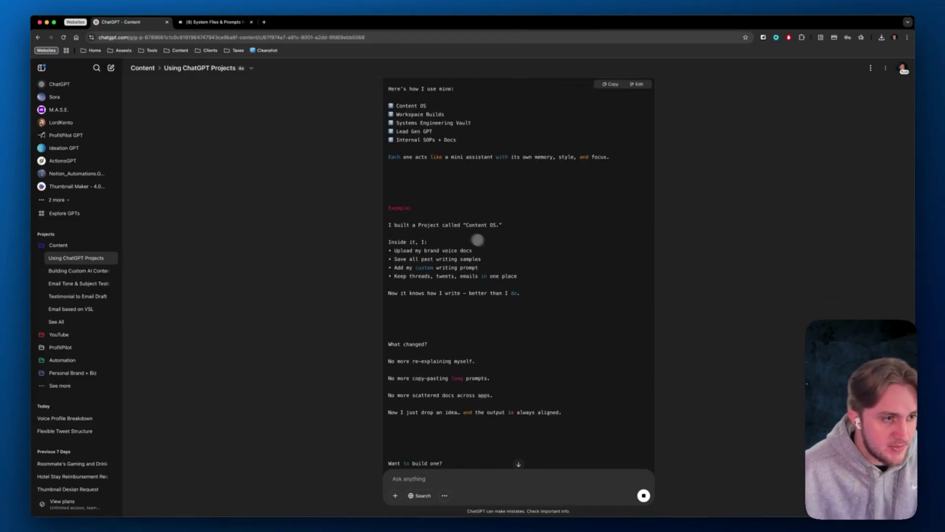
drag(389, 225, 543, 298)
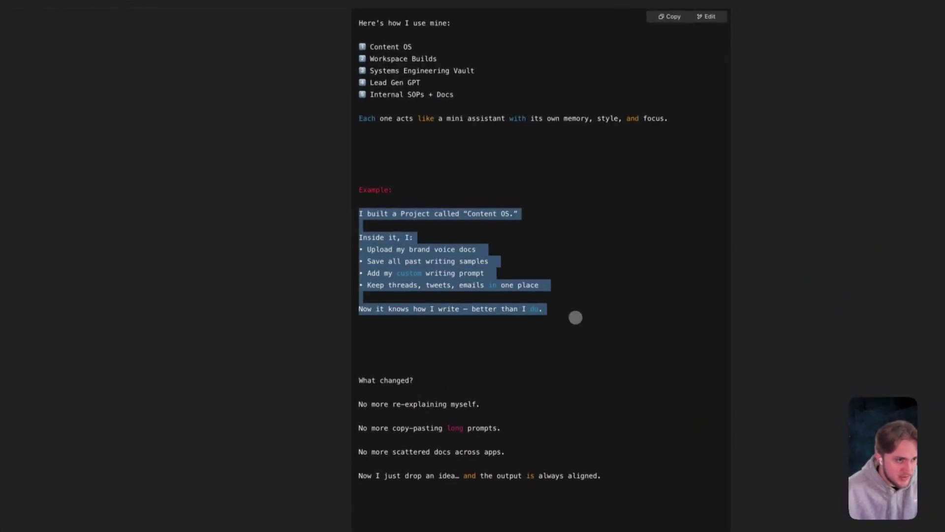
Read through the generated thread from the "What changed?" section to its sign-off, highlighting the opening hook along the way.
click(448, 268)
scroll(560, 272, down, 10)
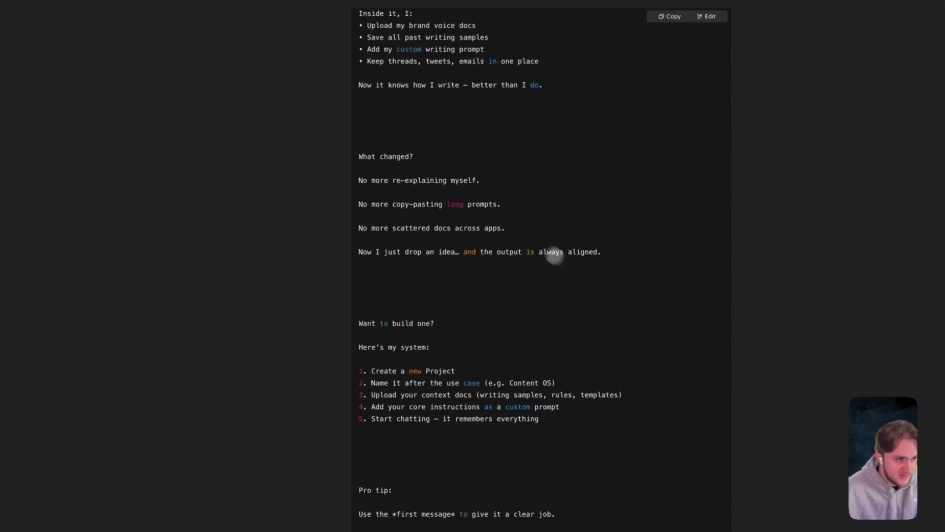
scroll(574, 273, down, 5)
scroll(575, 273, up, 12)
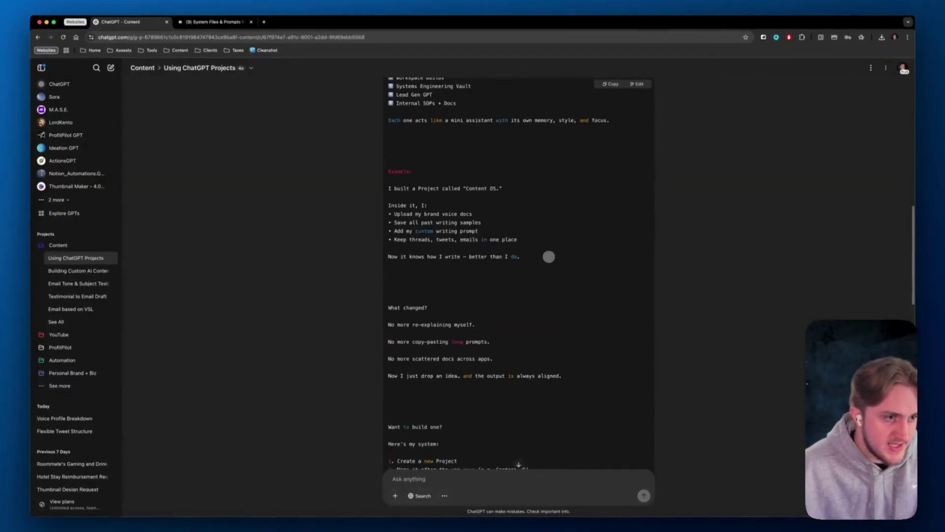
scroll(548, 255, up, 8)
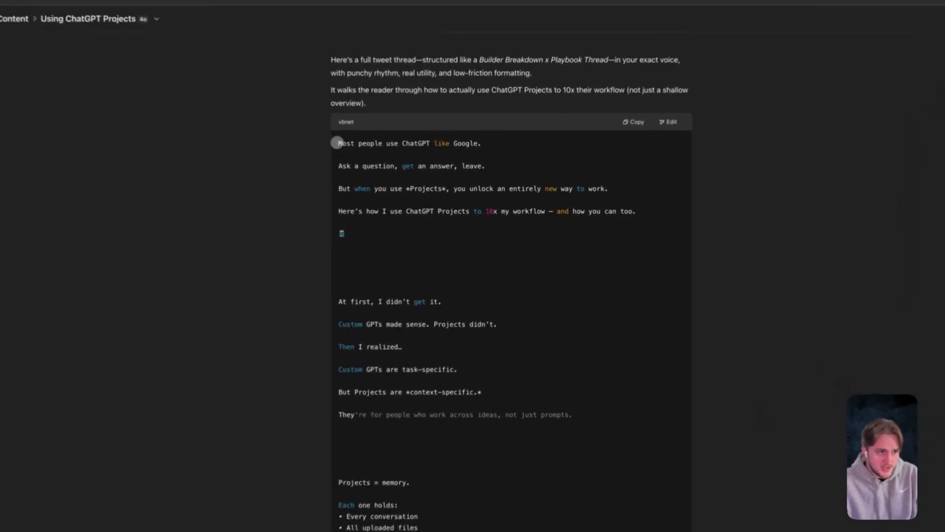
drag(390, 165, 418, 228)
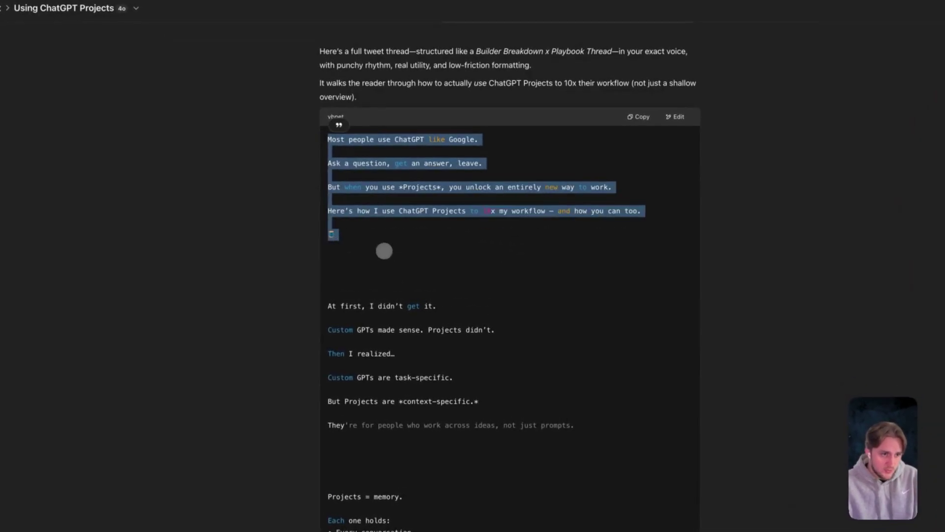
click(484, 245)
scroll(581, 356, down, 15)
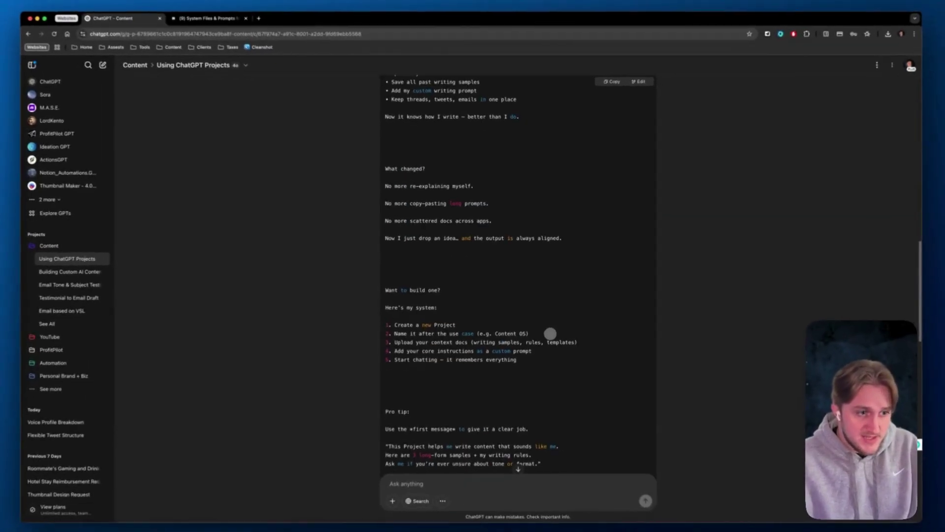
scroll(549, 333, down, 10)
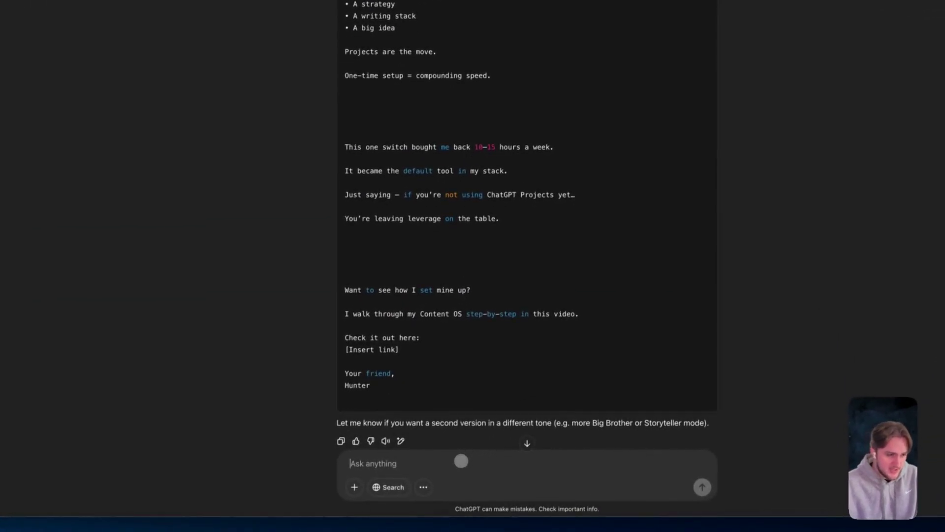
Begin a follow-up message in the same chat with "Now please output an entire weeks' worth of content.".
text(lease otput)
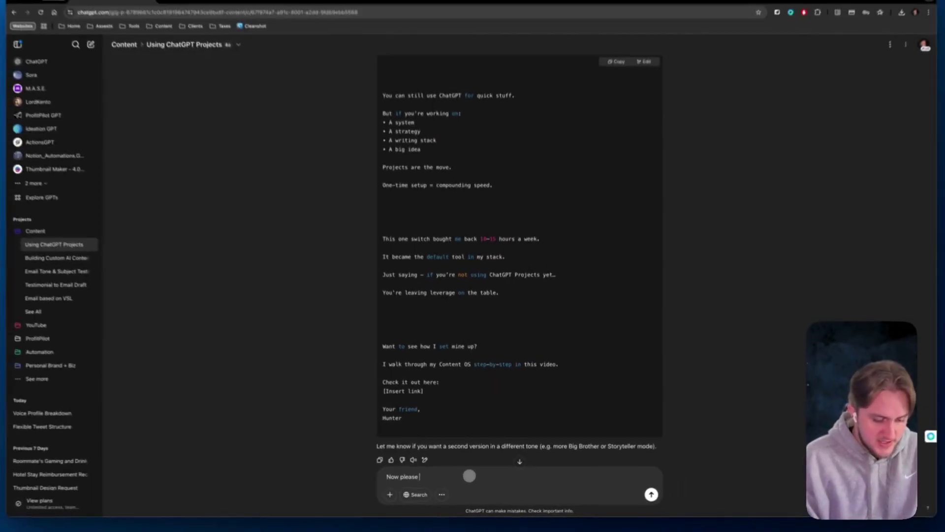
key(alt+BackSpace)
text(output an entire weeks' worth of co)
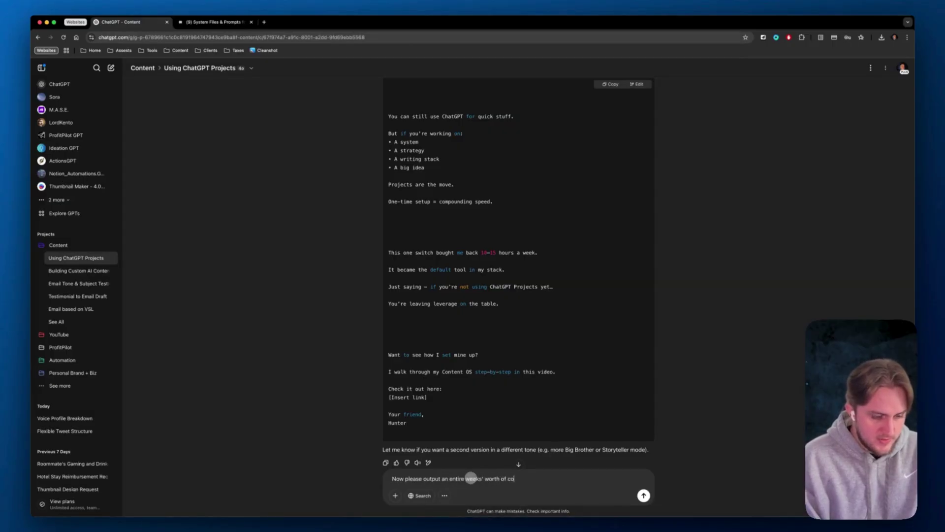
text(ntent.)
Add the line "3 tweets per day, 2 threads per day" below the content request and send the message.
key(shift+Return)
text(# tweets p)
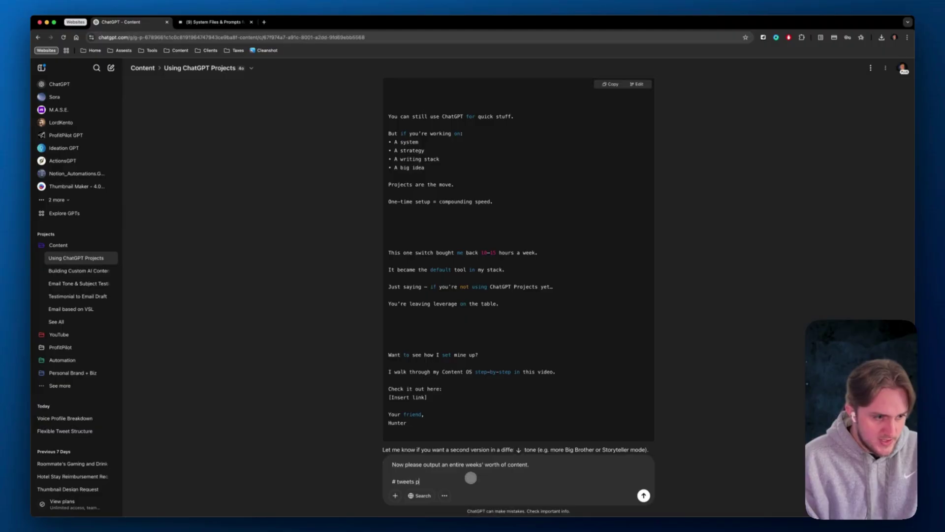
key(super+BackSpace)
text(3 tweets per day, 2 threads p)
key(alt+BackSpace)
key(alt+BackSpace)
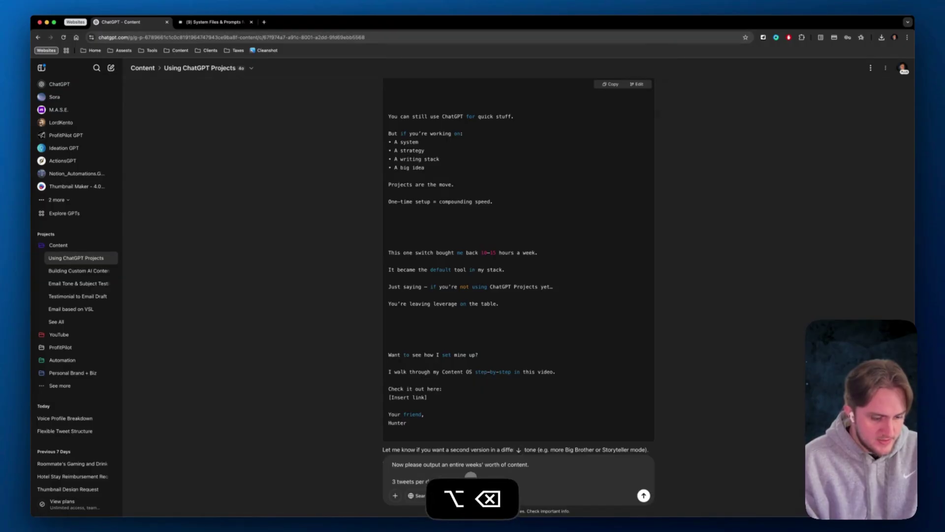
key(BackSpace)
key(BackSpace)
text(3)
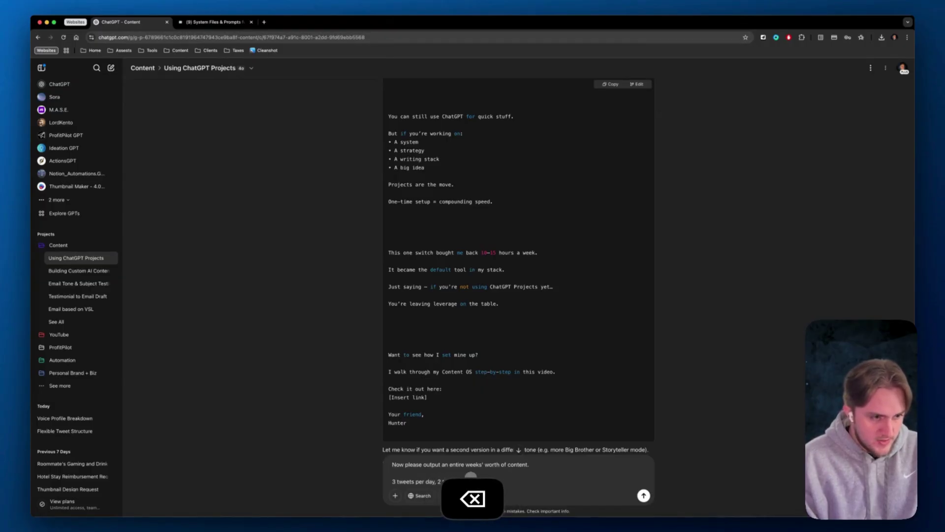
key(Return)
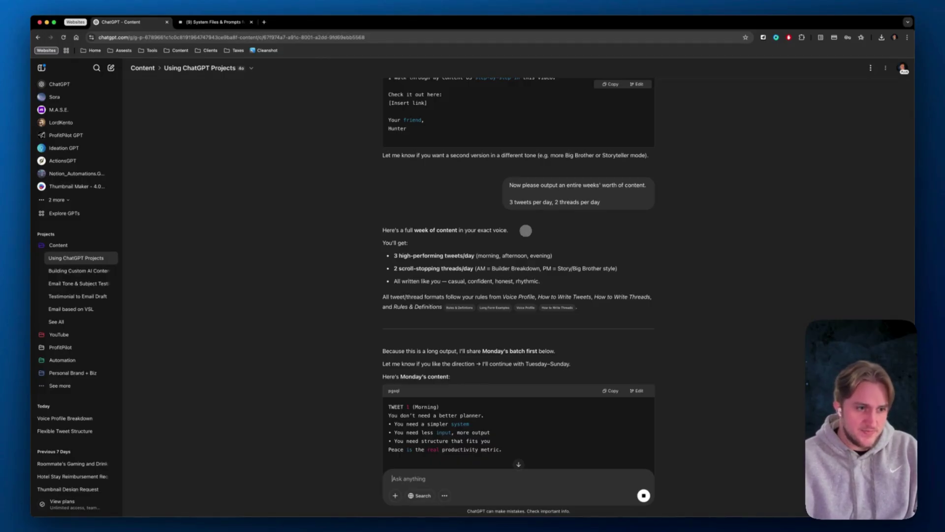
Skim the generated Monday batch, covering its intro, the three tweets and the Builder Breakdown and Story threads.
scroll(566, 353, down, 1)
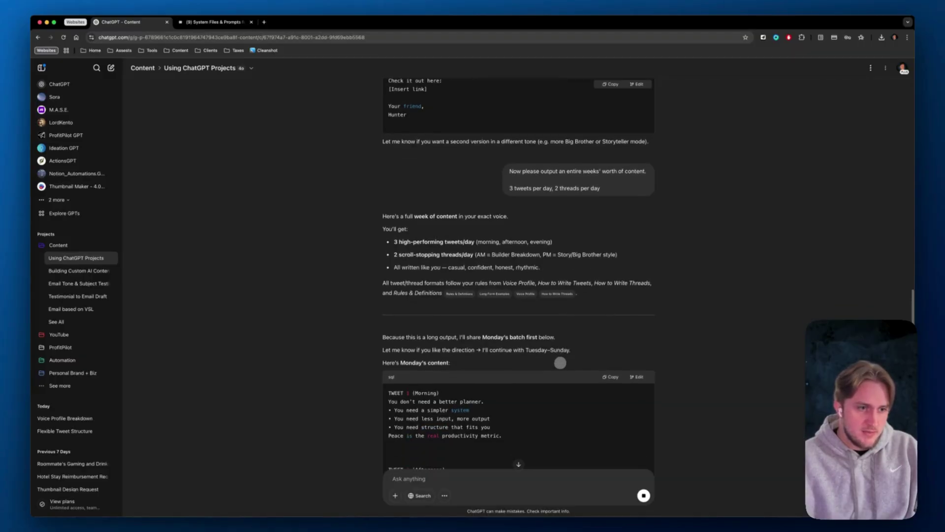
scroll(561, 362, up, 1)
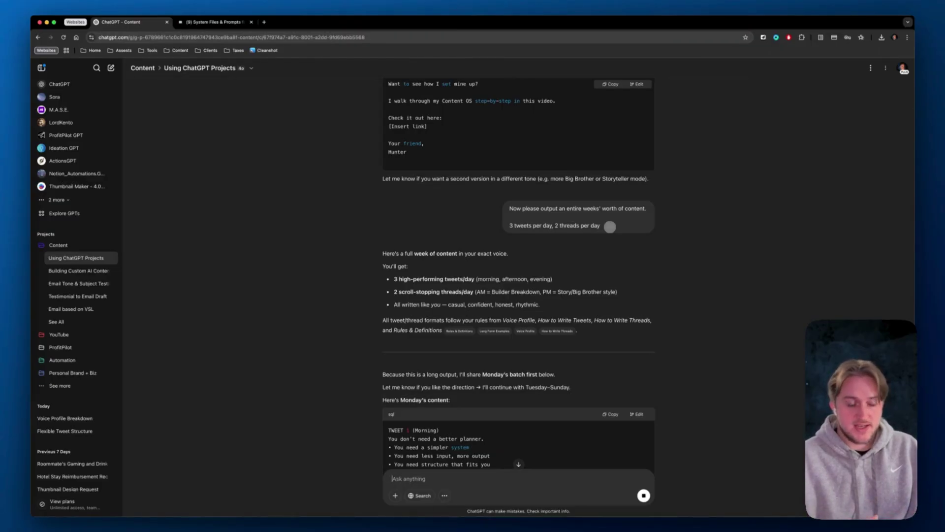
scroll(608, 249, down, 6)
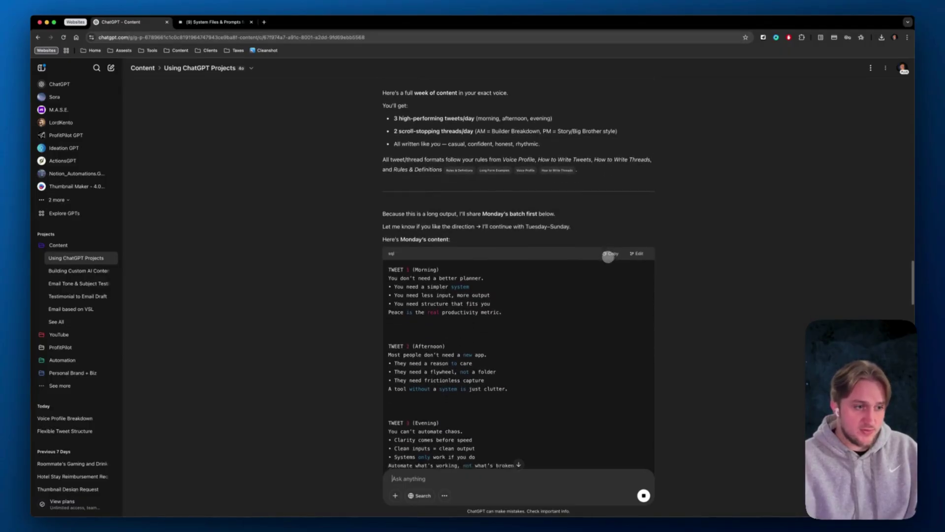
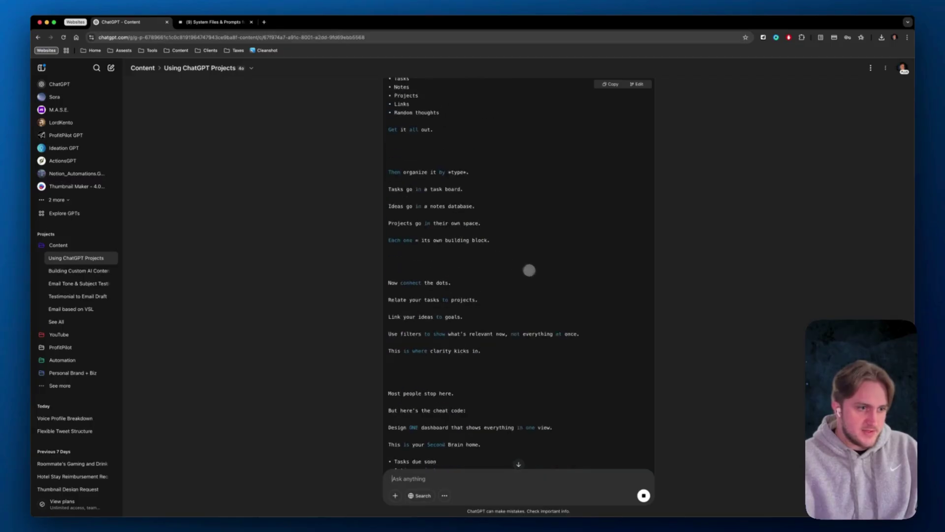
scroll(530, 270, up, 10)
scroll(461, 213, down, 2)
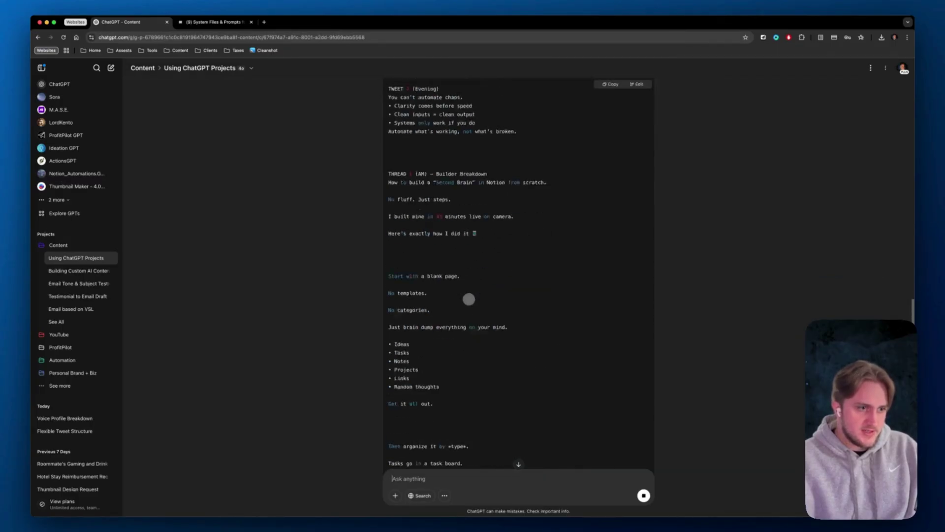
scroll(471, 301, down, 10)
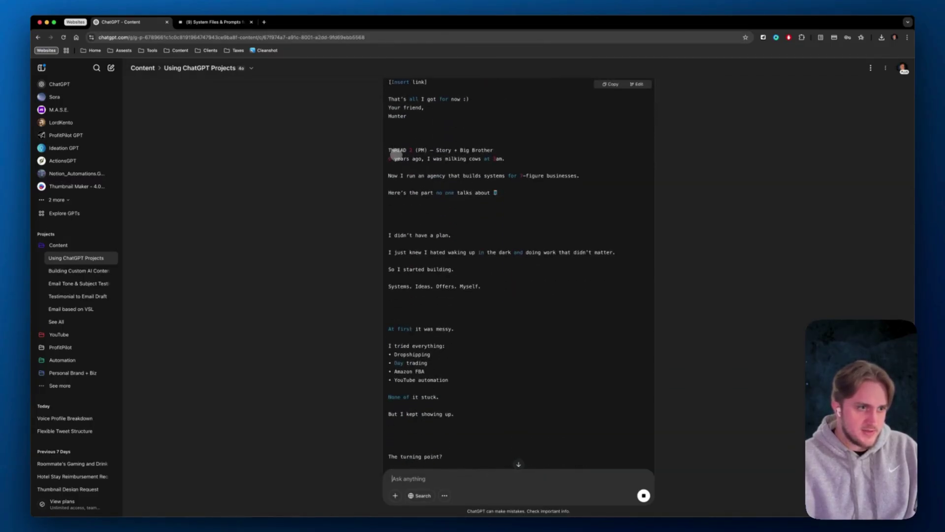
scroll(461, 212, down, 5)
scroll(544, 387, up, 15)
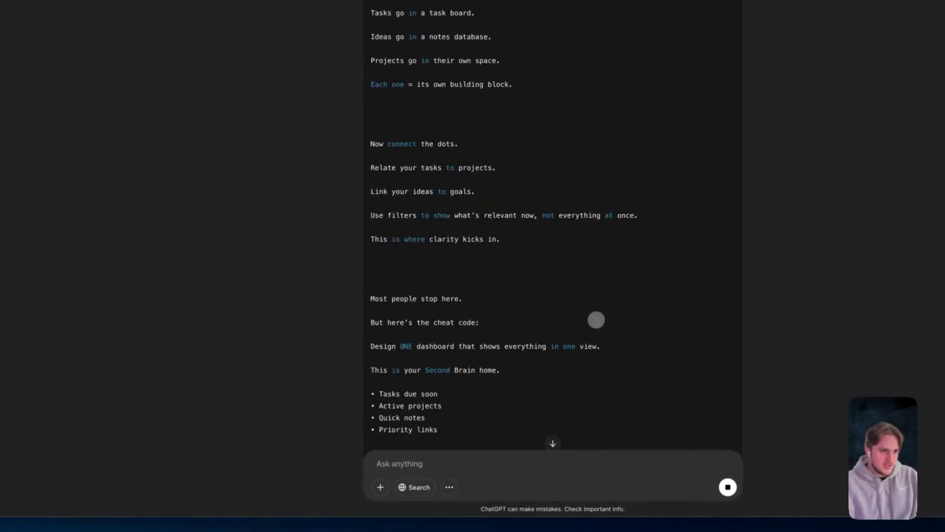
scroll(419, 258, up, 10)
scroll(443, 266, up, 5)
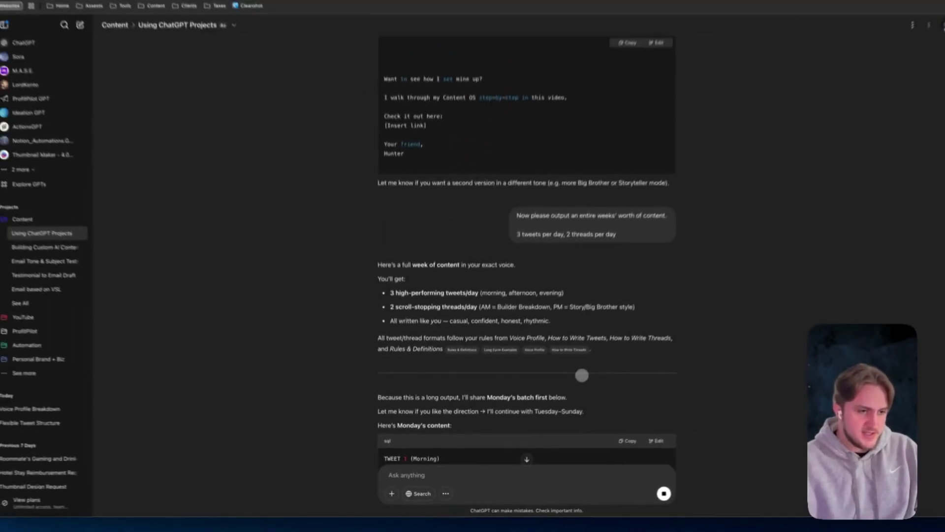
Check Monday's batch against the request, highlighting "3 tweets per day, 2 threads per day", and read down to the closing questions.
scroll(533, 383, down, 3)
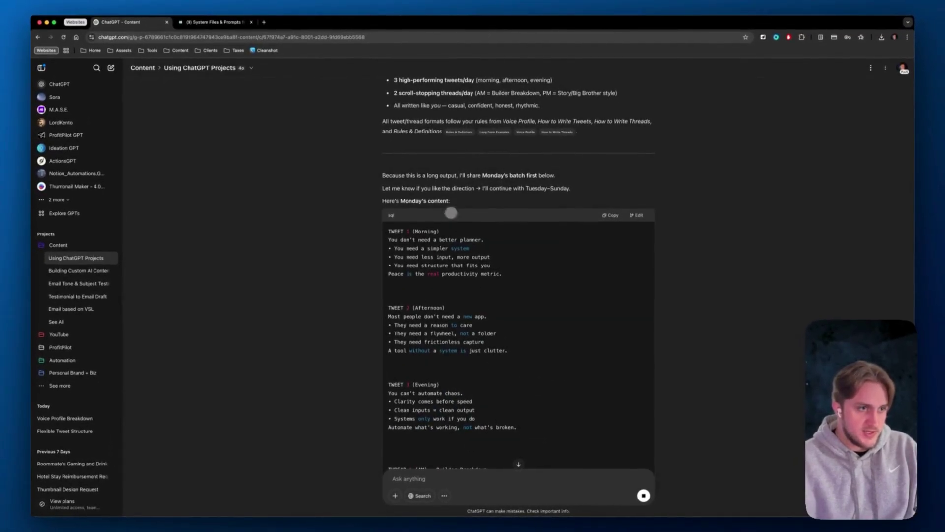
scroll(451, 213, up, 3)
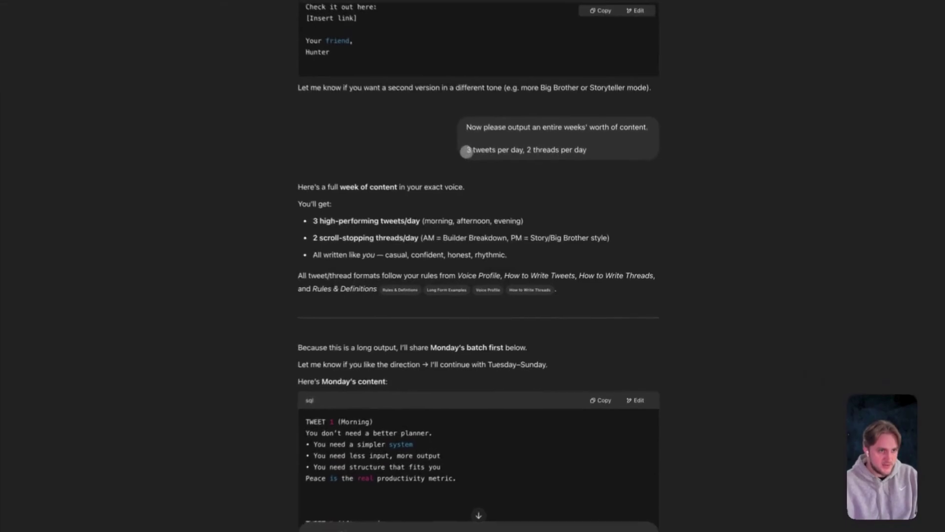
drag(507, 188, 600, 189)
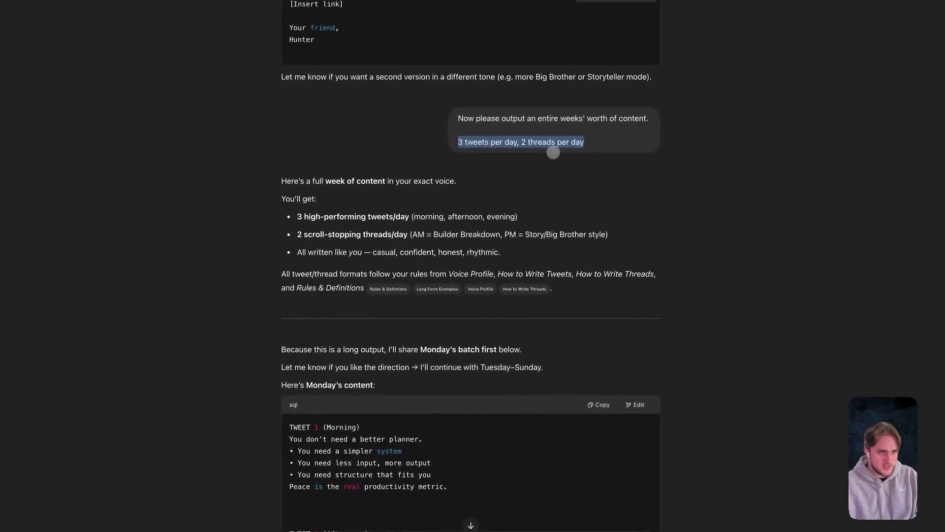
click(582, 144)
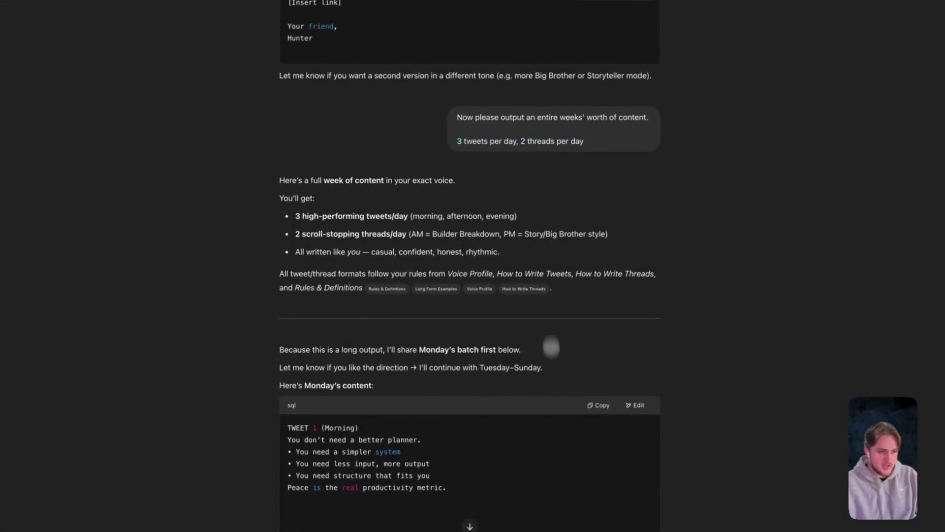
scroll(549, 374, down, 8)
scroll(542, 403, up, 4)
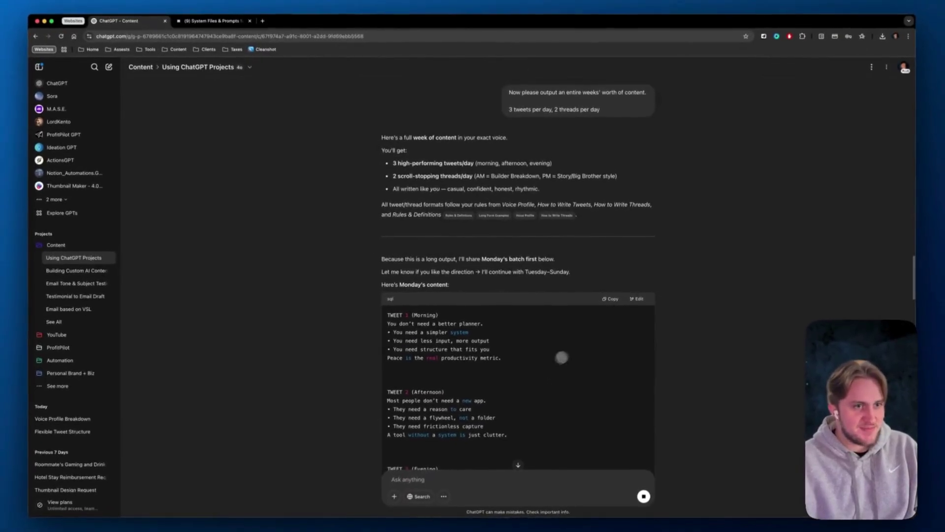
scroll(567, 331, down, 2)
scroll(567, 330, down, 10)
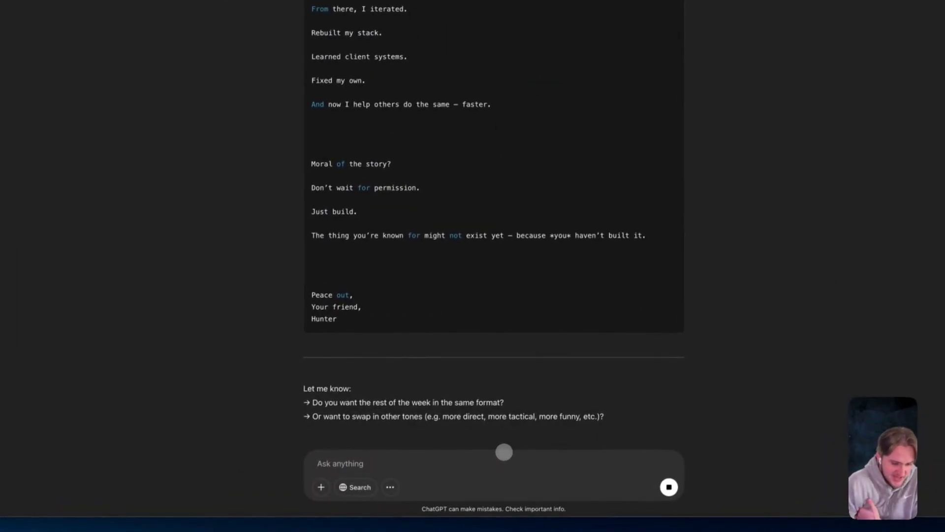
Draft a reply stating "no actually we need 7 days worth of content, the guideline is 3 tweets per day".
text(no actually we )
text(need 7)
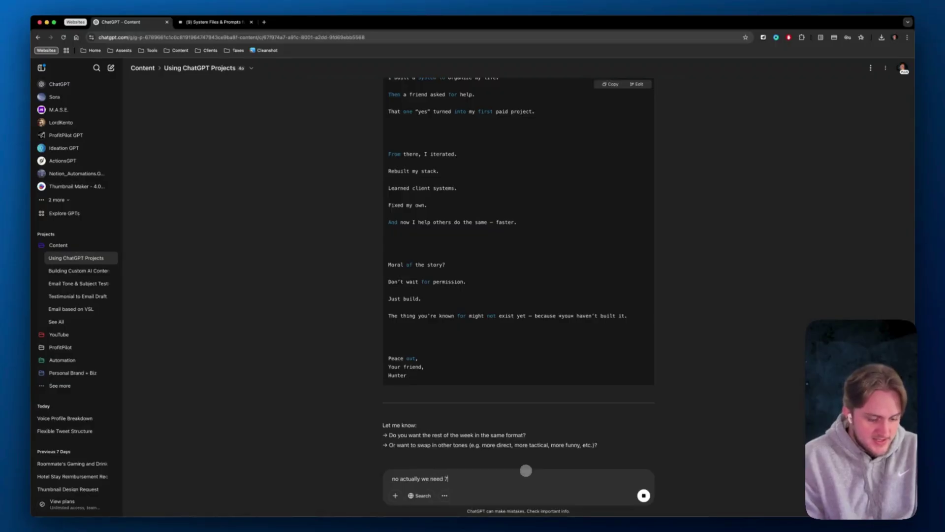
text( days wi)
key(BackSpace)
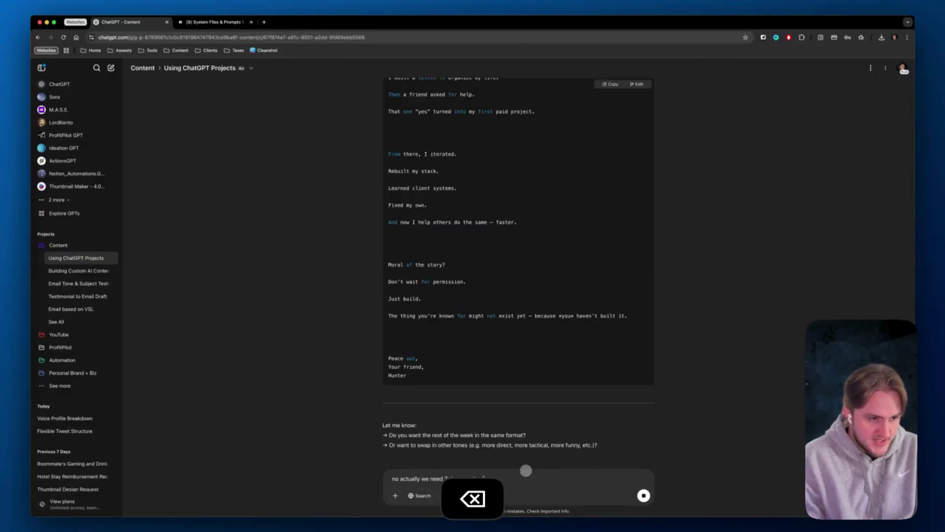
key(alt+BackSpace)
text(the guideline is 3 tweets per da)
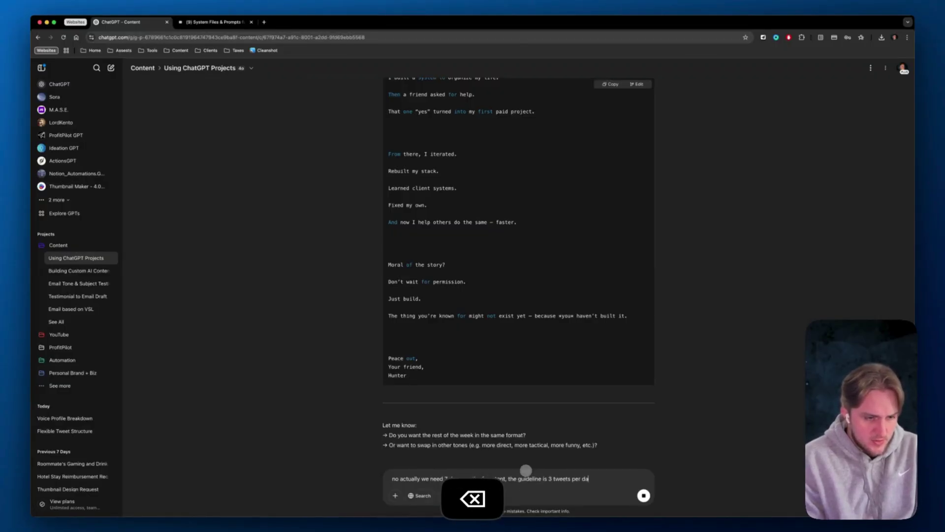
Extend the draft reply to specify that two of those days have two tweets and then a thread.
text(y, and two of those)
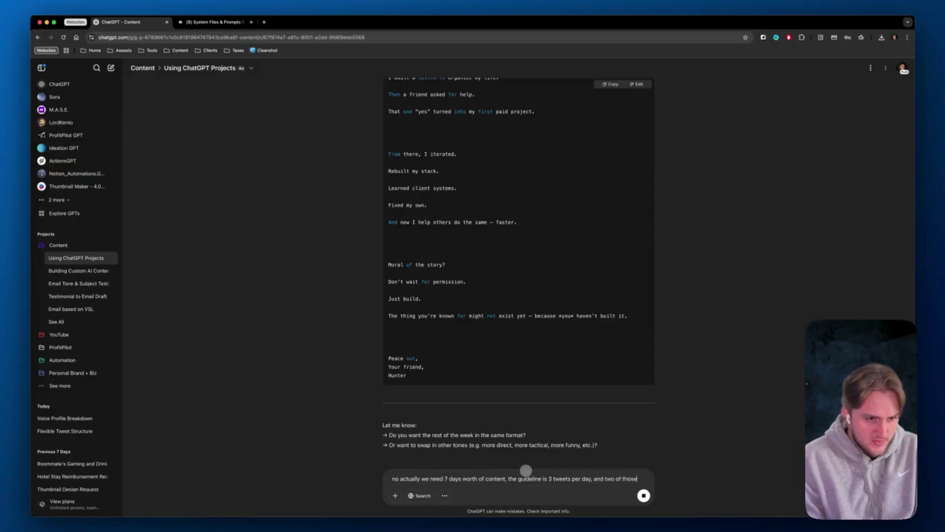
text( days wi)
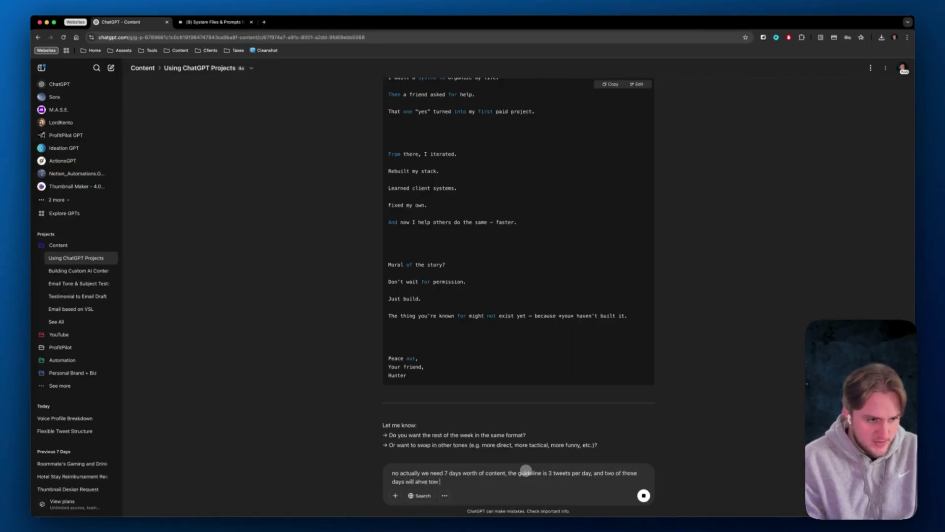
text(ll ahve tow t)
key(BackSpace)
key(BackSpace)
key(BackSpace)
key(BackSpace)
text(wo tweets and then a thr)
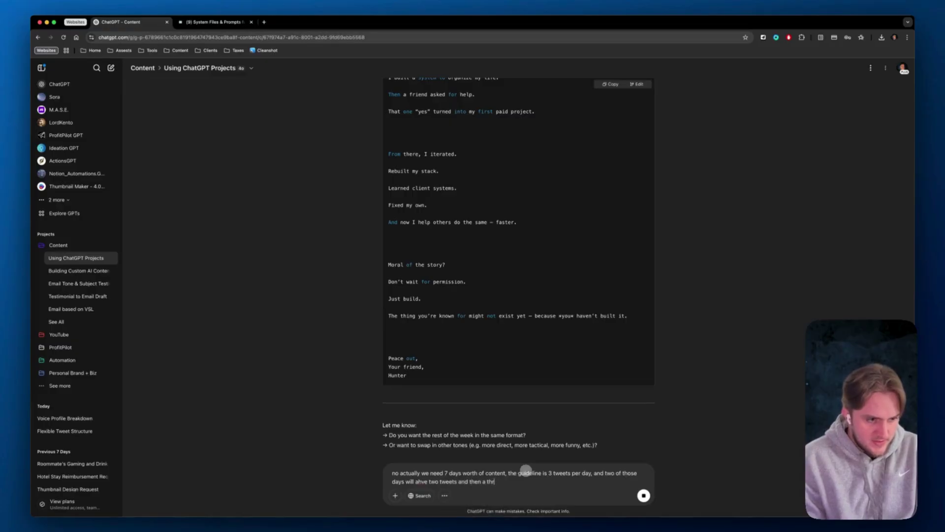
key(BackSpace)
Complete the draft reply with "instead" and the note "(don't update memory this is an exmaple)".
text(read instead (don't update)
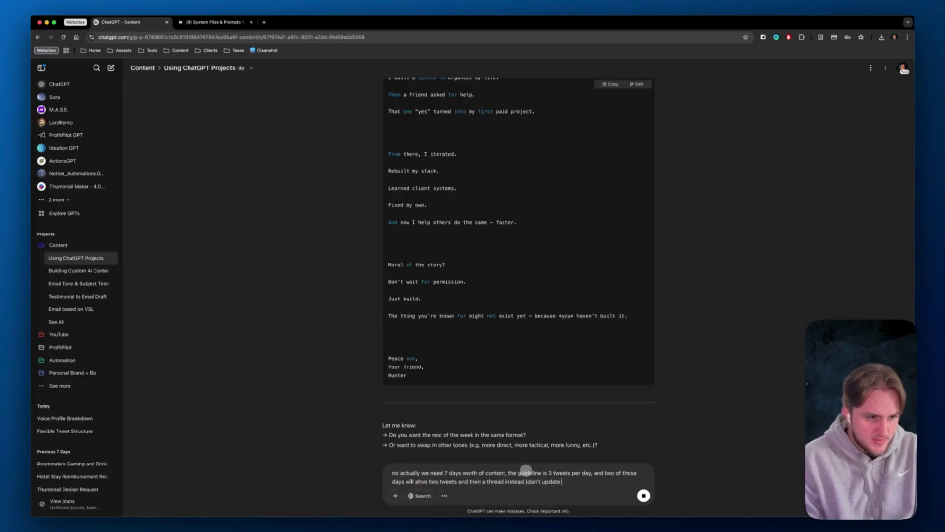
text( memory thi)
key(BackSpace)
text(is is)
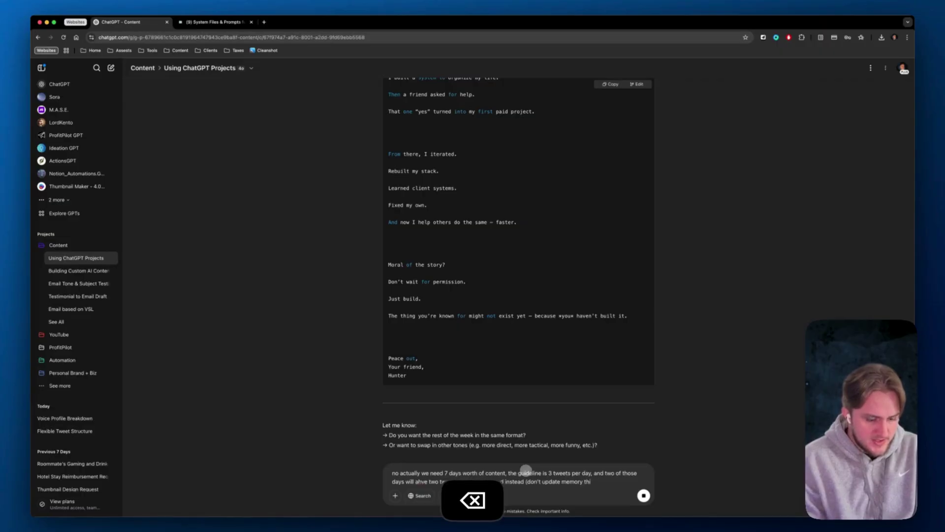
text( an exmaple))
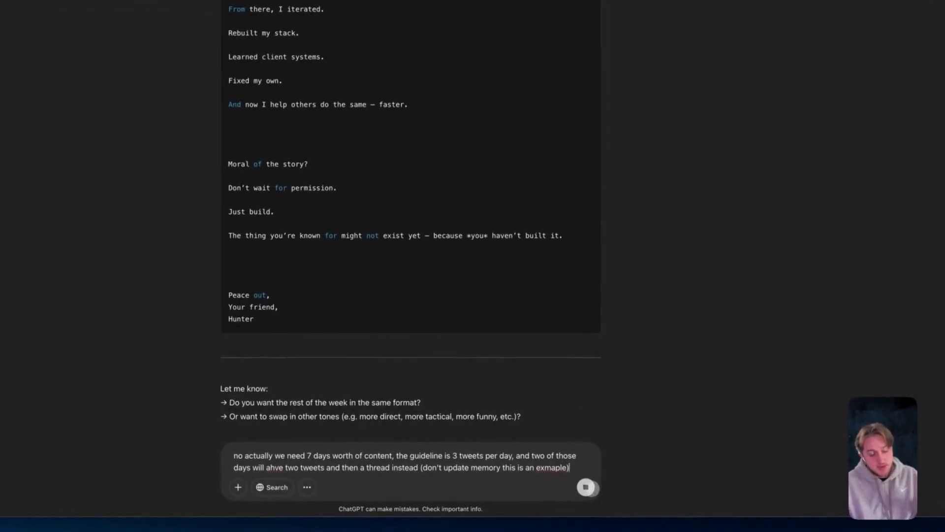
Send the correction asking for 7 days of content and skim the schedule generated in Response 1.
click(587, 487)
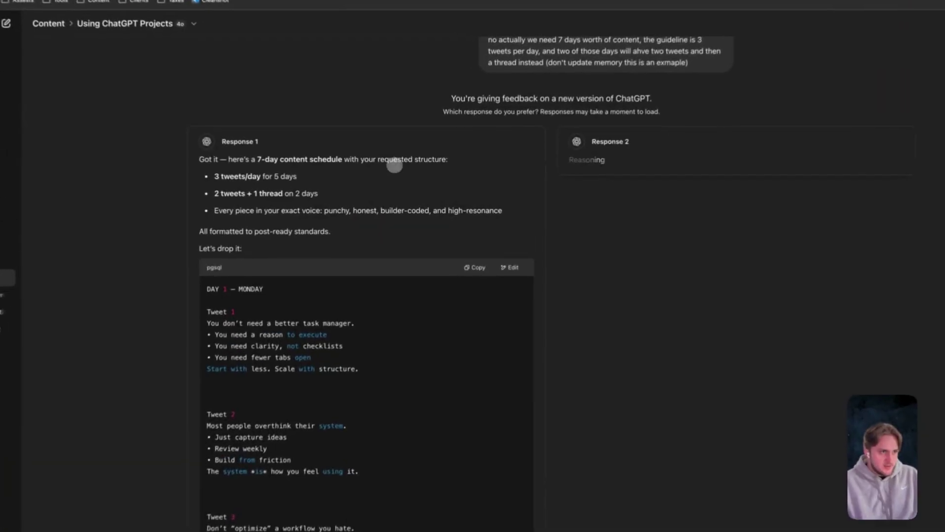
scroll(396, 264, down, 7)
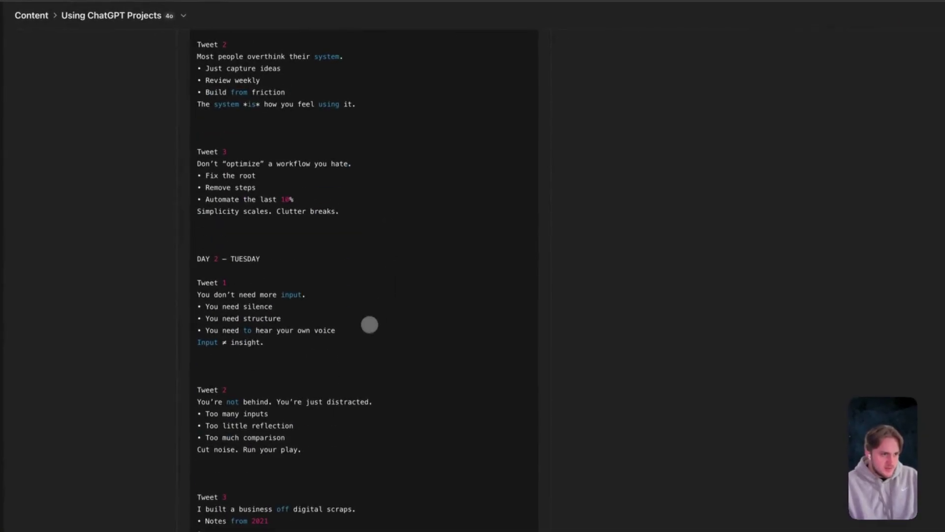
scroll(369, 329, up, 7)
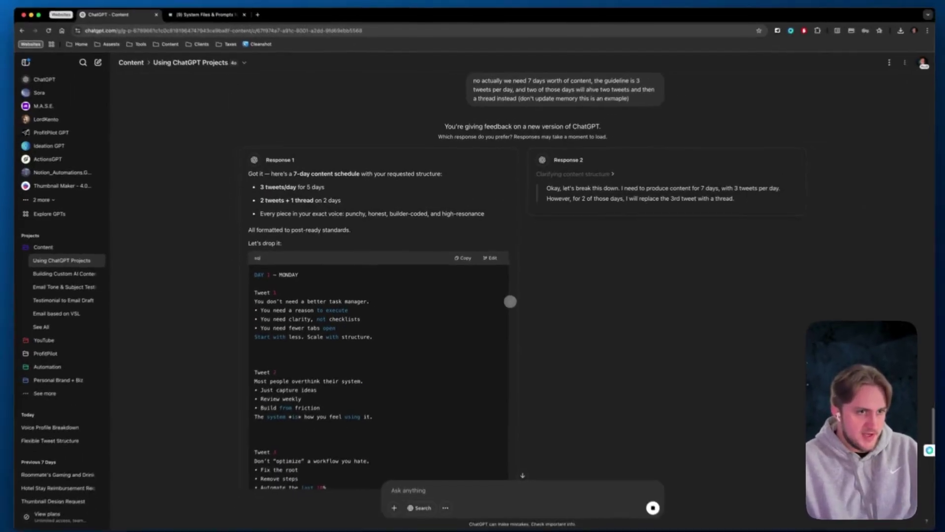
scroll(401, 292, down, 15)
scroll(334, 371, down, 10)
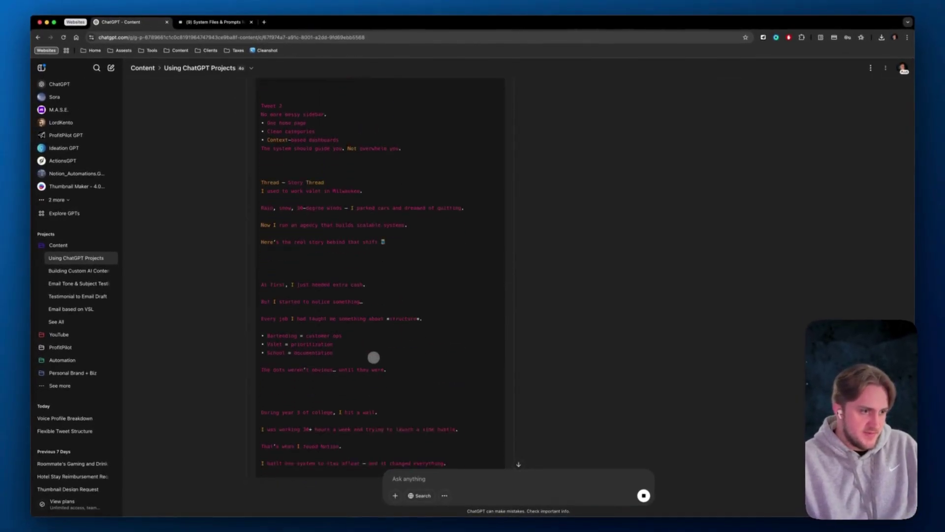
Read through Response 1 day by day, checking the Monday and Tuesday tweets, Wednesday's story thread and the thread about Projects.
scroll(403, 363, up, 15)
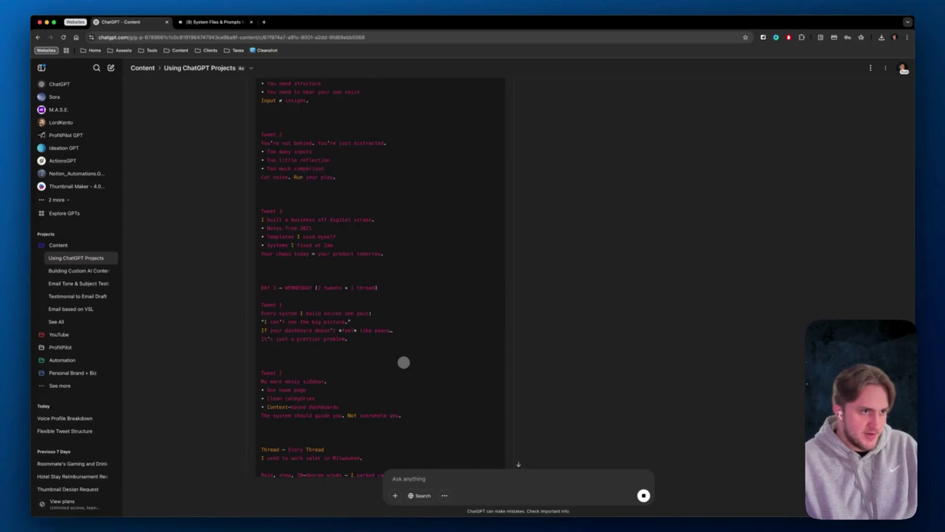
scroll(313, 375, down, 3)
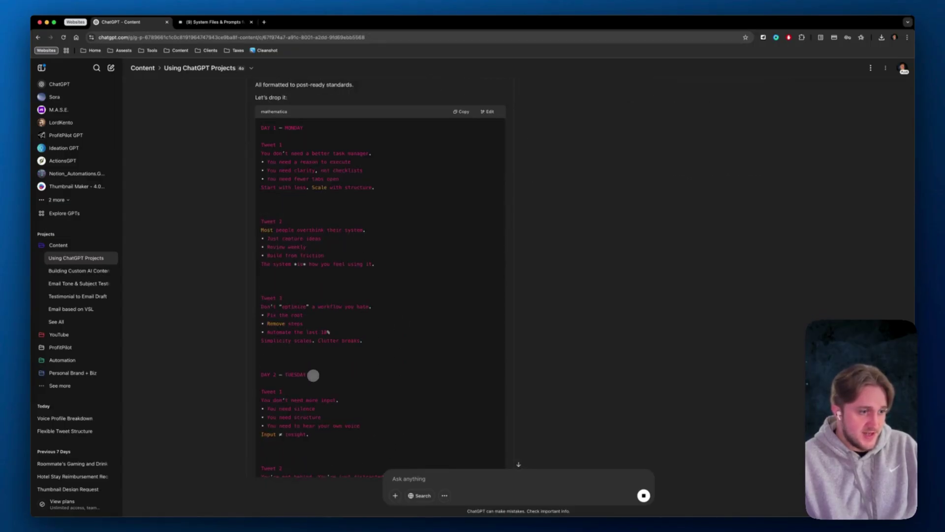
scroll(312, 375, down, 1)
scroll(359, 390, down, 4)
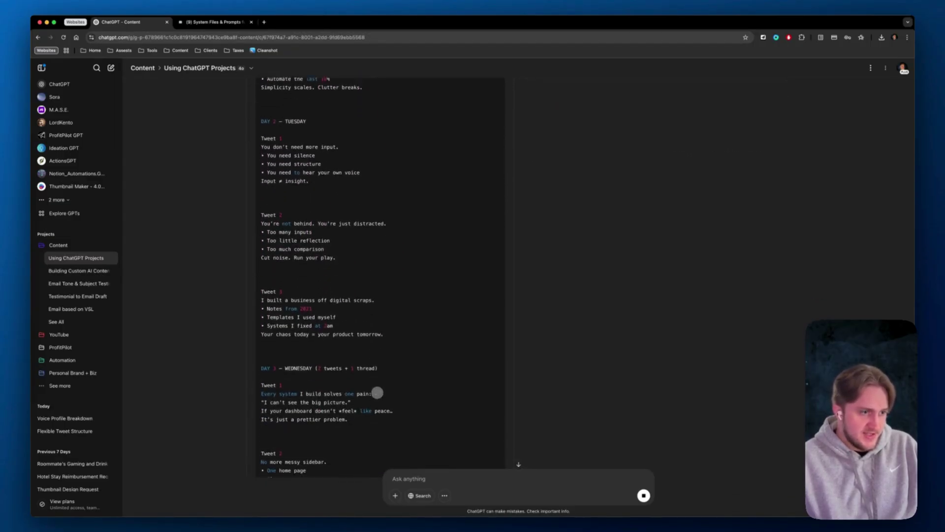
scroll(376, 390, down, 6)
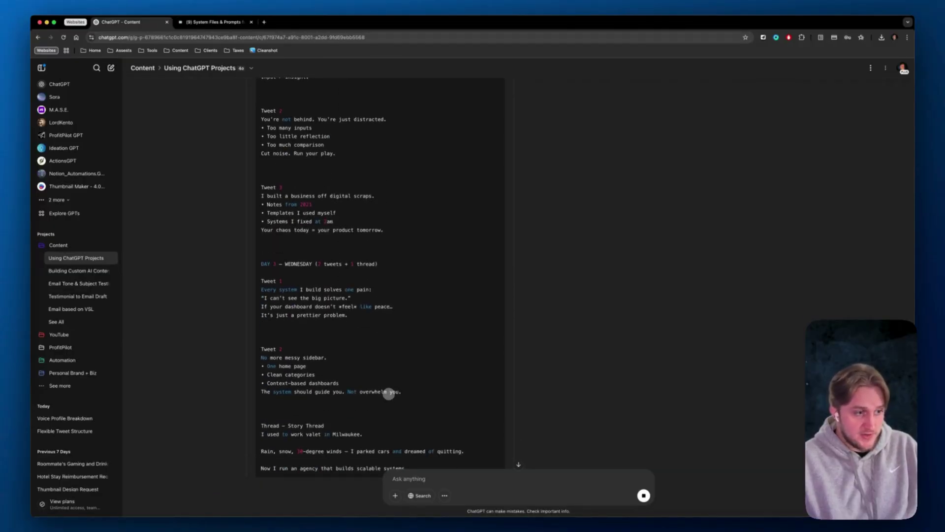
scroll(389, 393, down, 15)
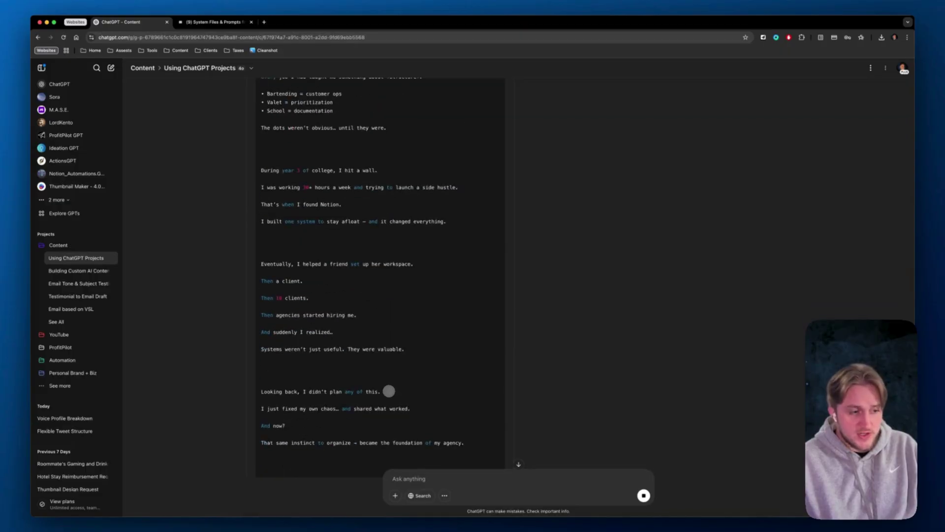
scroll(389, 388, down, 4)
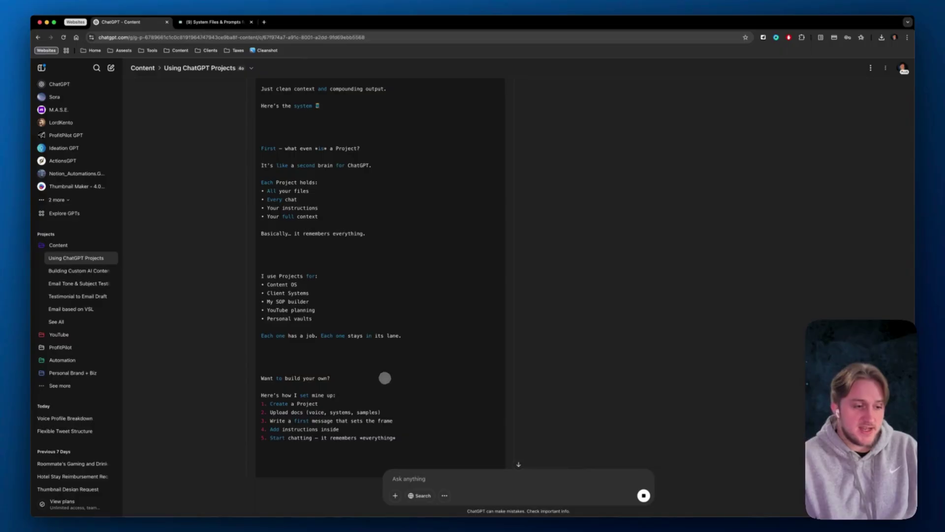
scroll(404, 395, down, 20)
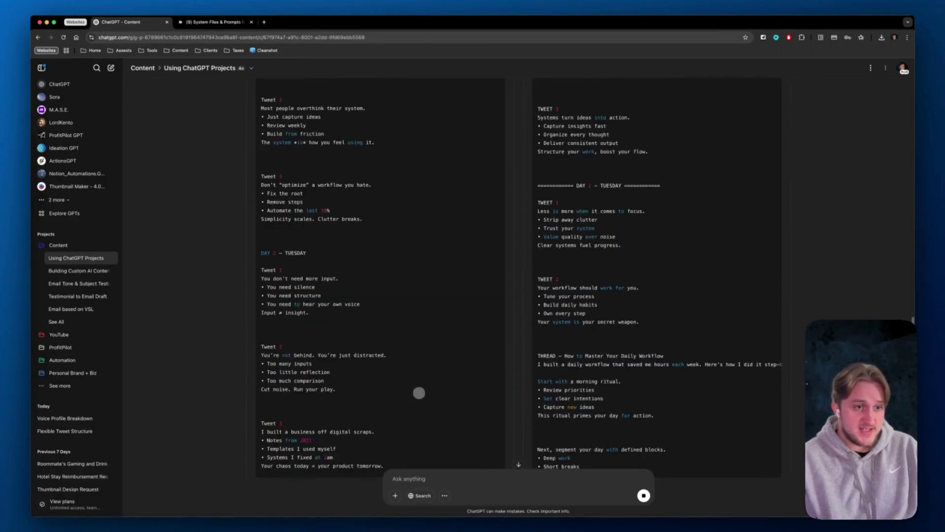
Compare the openings of Response 1 and Response 2, and read Response 1 through to Sunday's tweets and closing offer.
scroll(418, 394, up, 4)
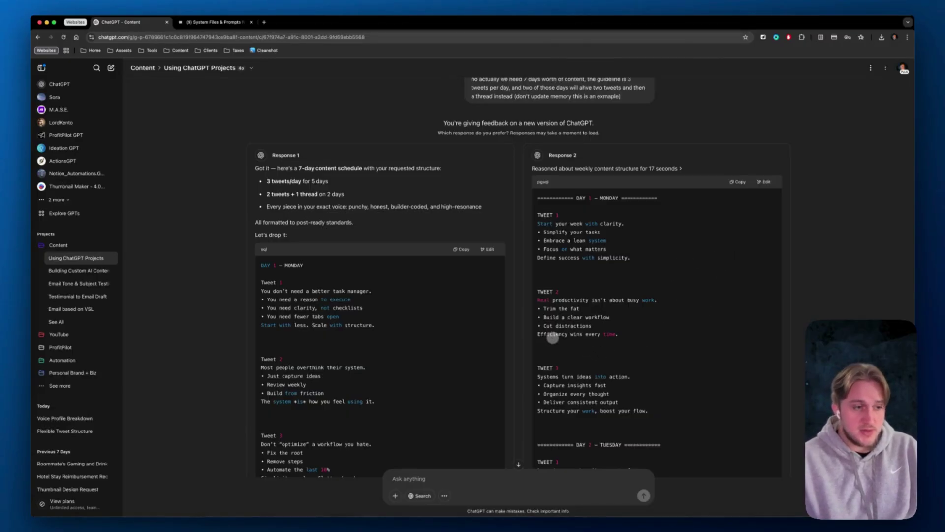
scroll(552, 337, down, 20)
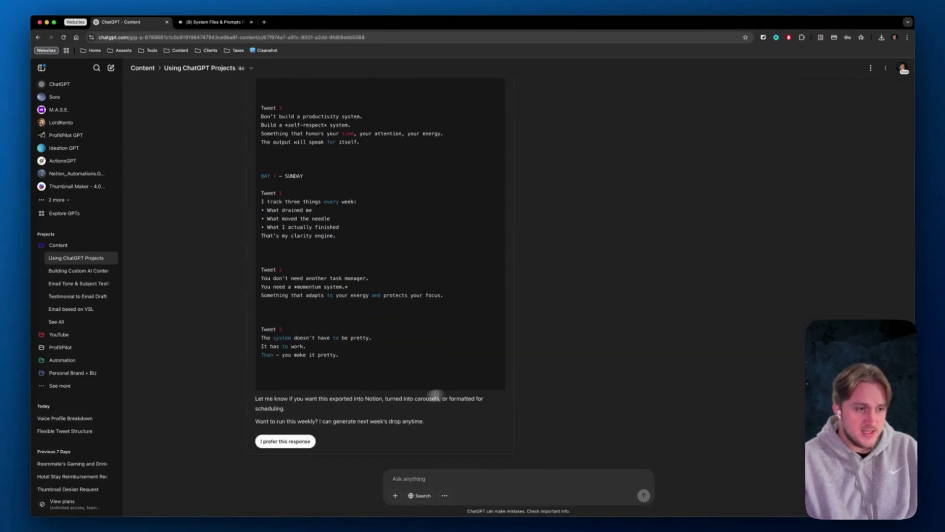
scroll(436, 393, up, 20)
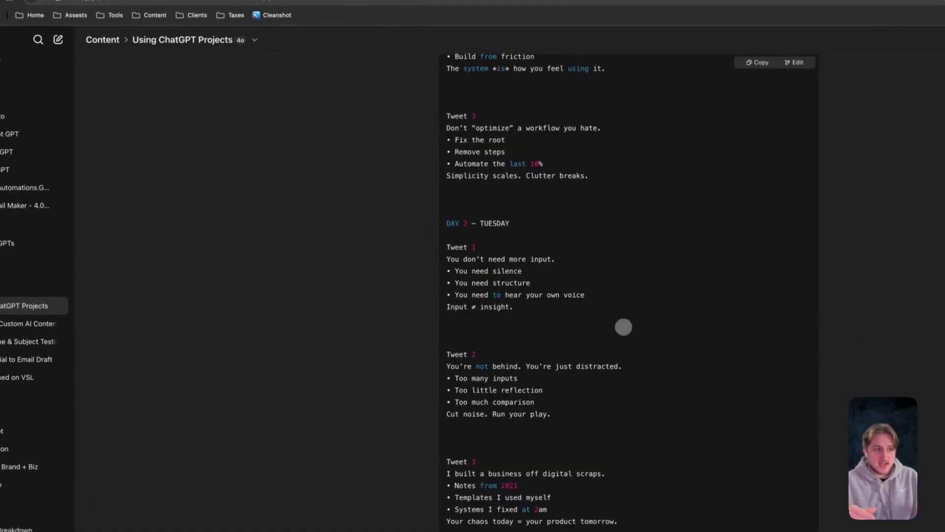
Switch to the Notion page of system files and prompts and highlight the ready-to-go files for upload.
click(251, 17)
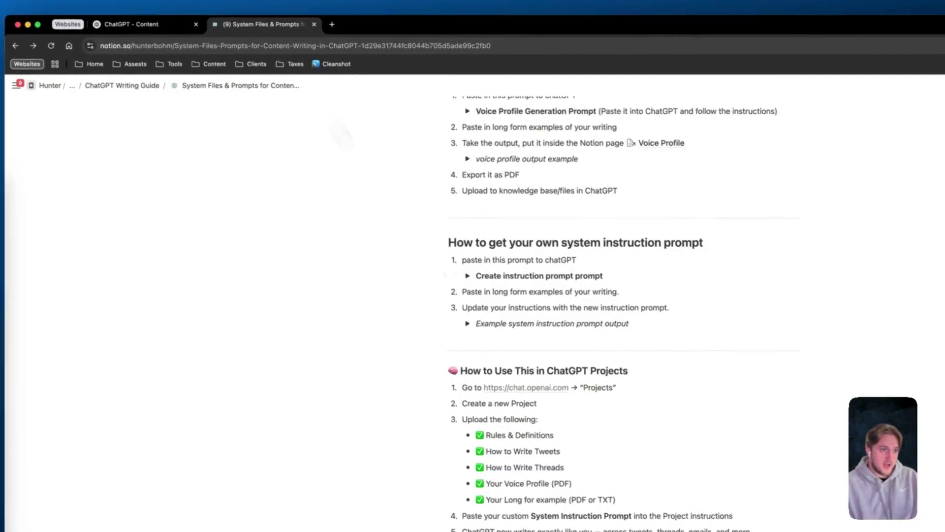
scroll(674, 342, up, 10)
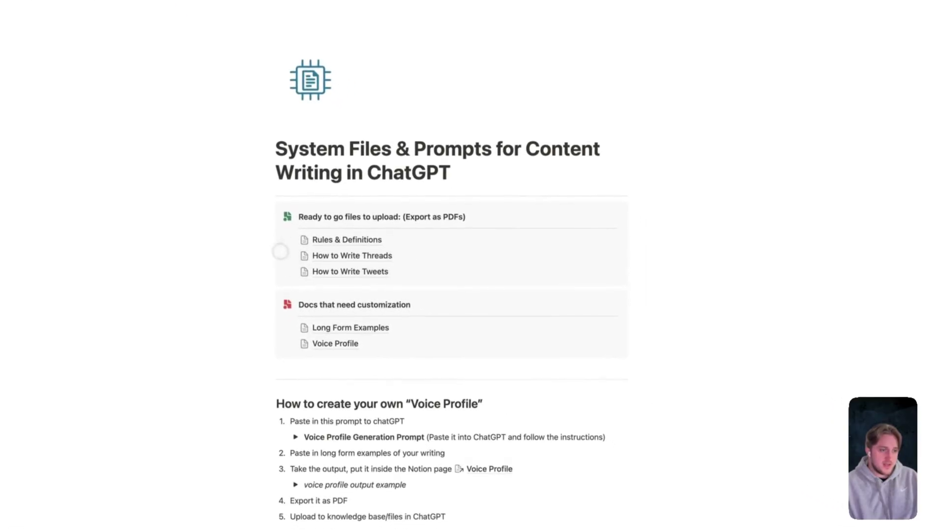
drag(673, 244, 386, 274)
click(696, 296)
scroll(618, 338, down, 4)
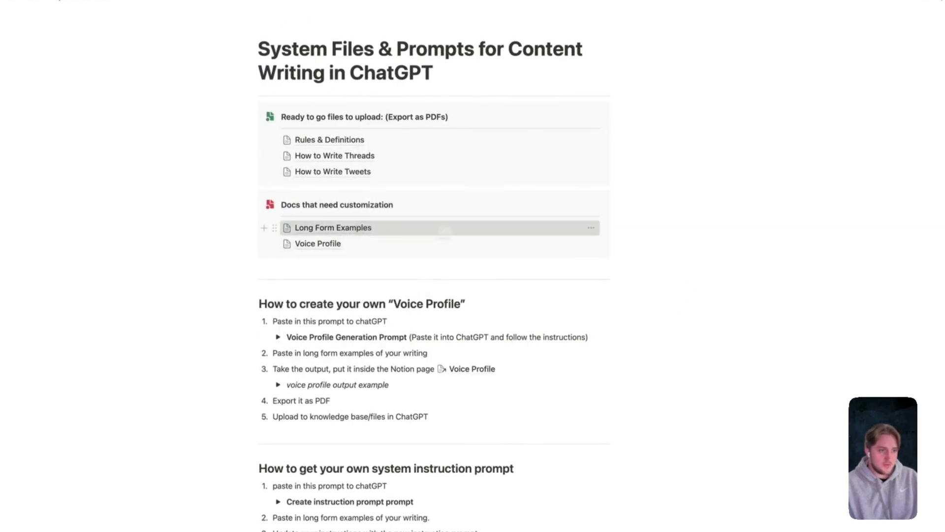
Highlight the "Docs that need customization" section on the Notion page.
key(Escape)
click(366, 249)
drag(438, 251, 504, 358)
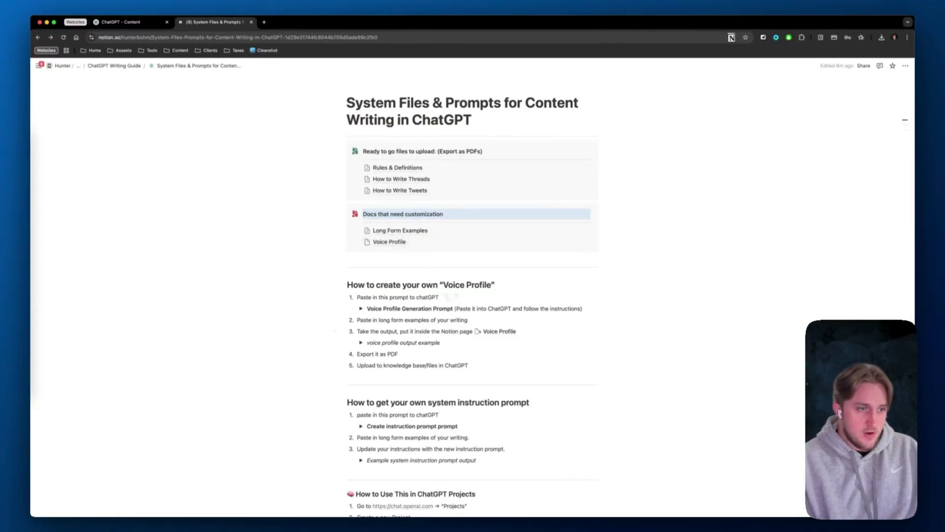
Review the guide's instructions for the voice profile, the system instruction prompt and the ChatGPT Projects setup.
scroll(497, 366, down, 5)
scroll(496, 366, up, 2)
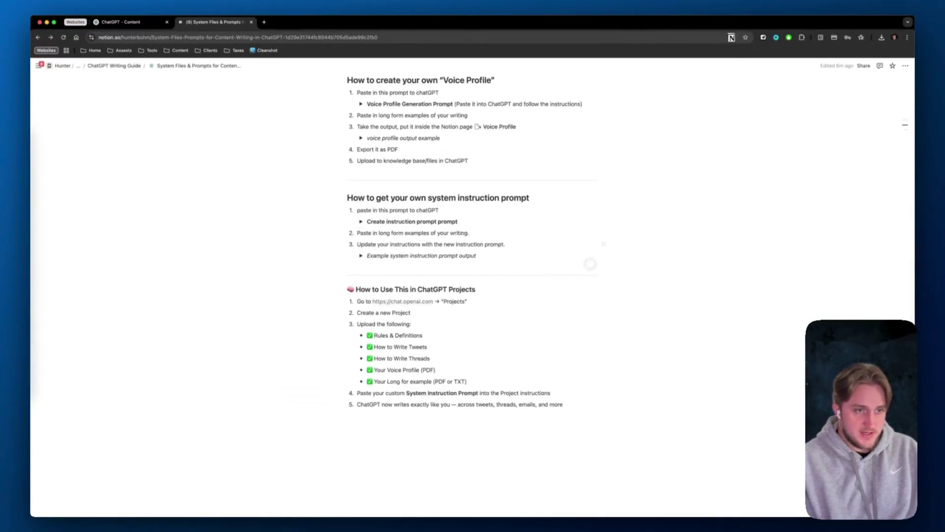
scroll(586, 261, up, 4)
Revisit the generated week of content in ChatGPT, and return to the Notion guide's "How to Use This in ChatGPT Projects" section.
click(121, 22)
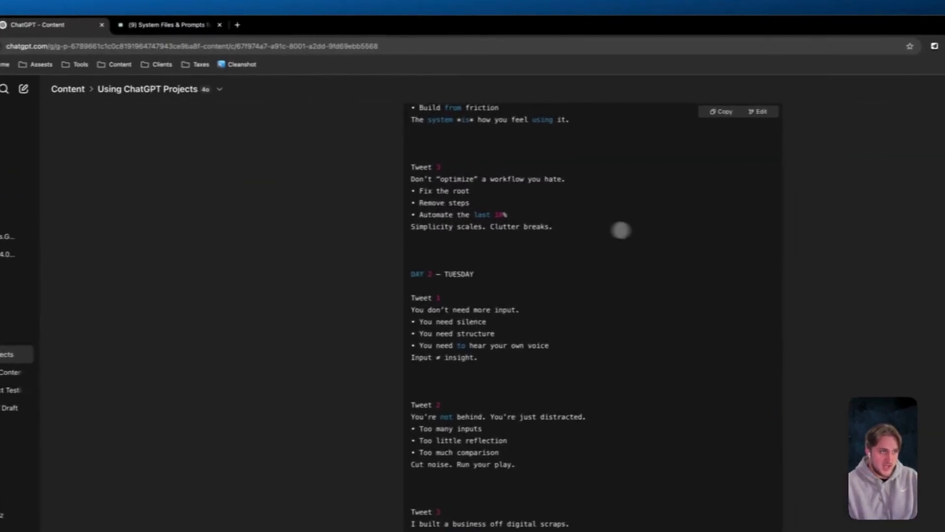
scroll(723, 232, up, 3)
click(273, 24)
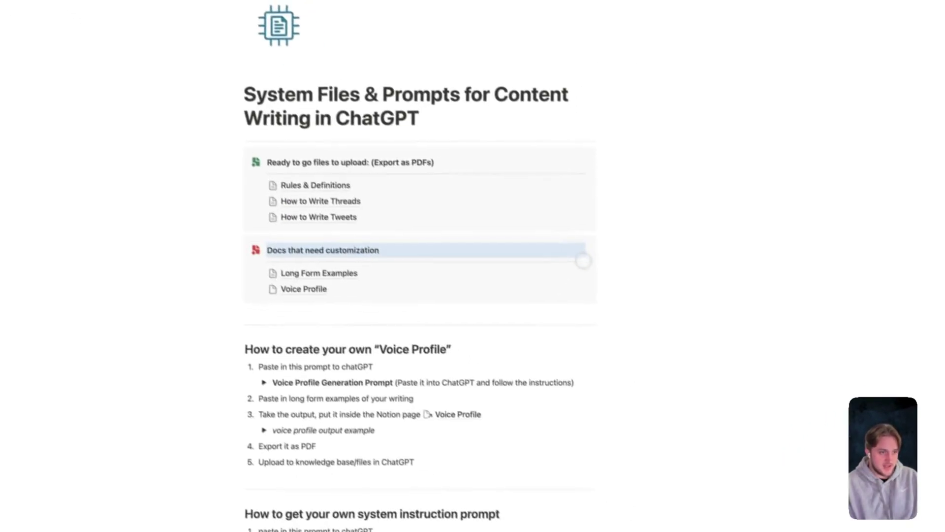
scroll(488, 293, down, 5)
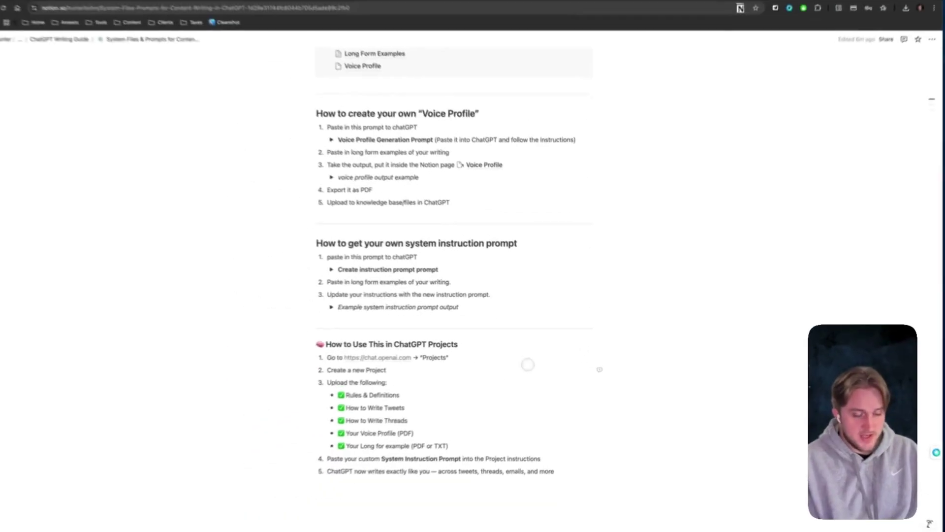